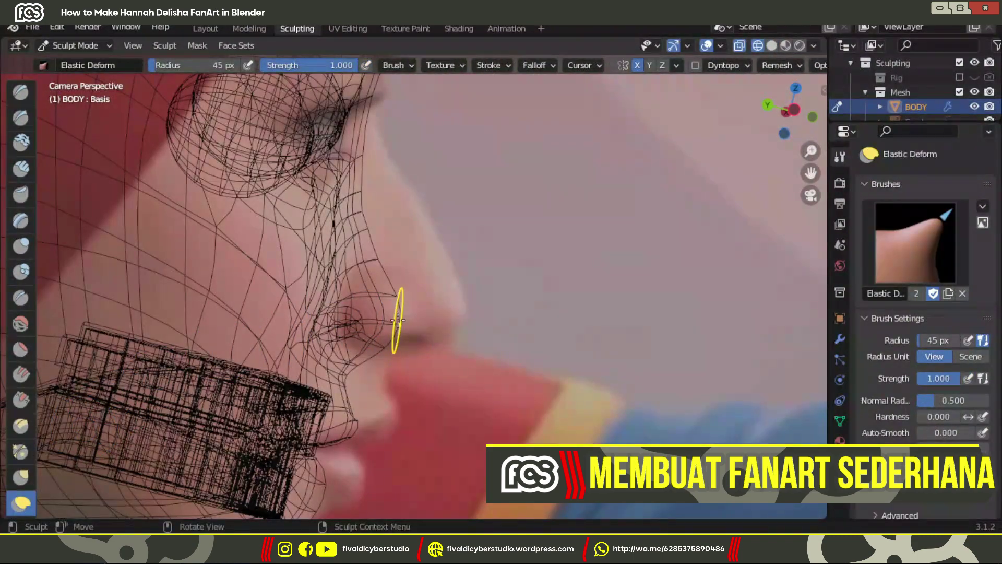
Elastic-deform the BODY's nose and lips to the side reference profile, then zoom out to the hooded head.
{"action": "left_click_drag", "start_coordinate": [459, 247], "coordinate": [443, 169]}
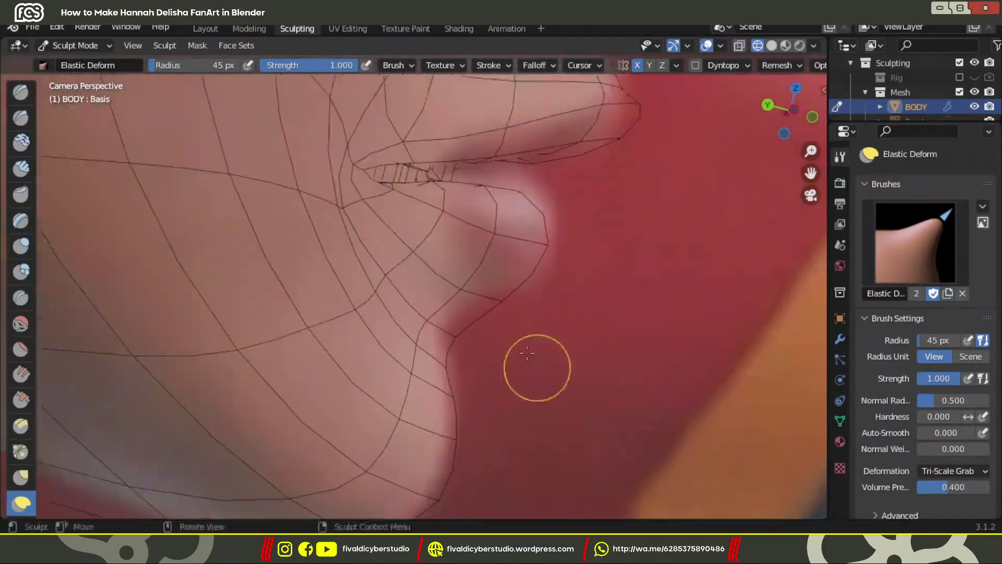
{"action": "middle_click_drag", "start_coordinate": [547, 262], "coordinate": [512, 322]}
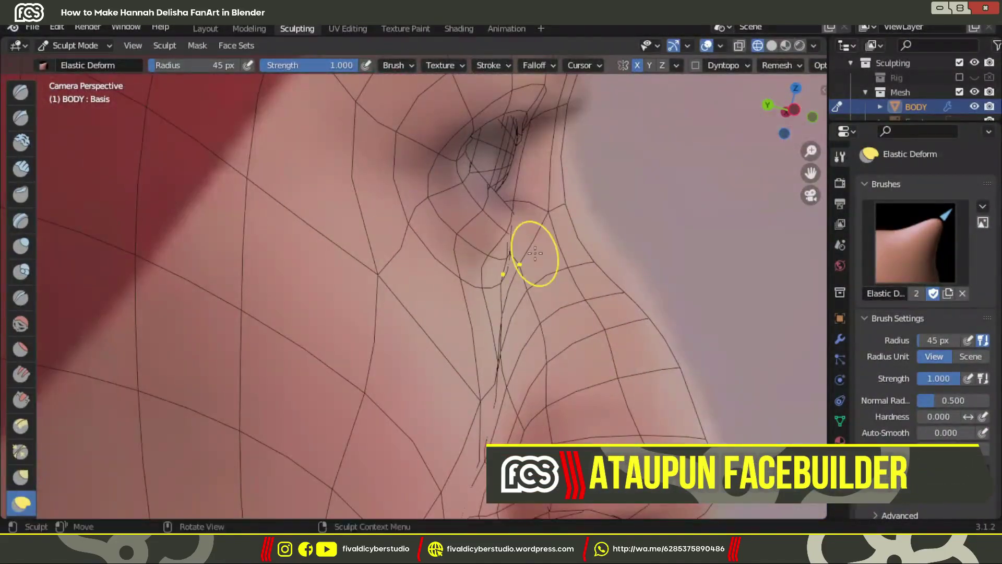
{"action": "middle_click_drag", "start_coordinate": [535, 253], "coordinate": [408, 259], "text": "ctrl"}
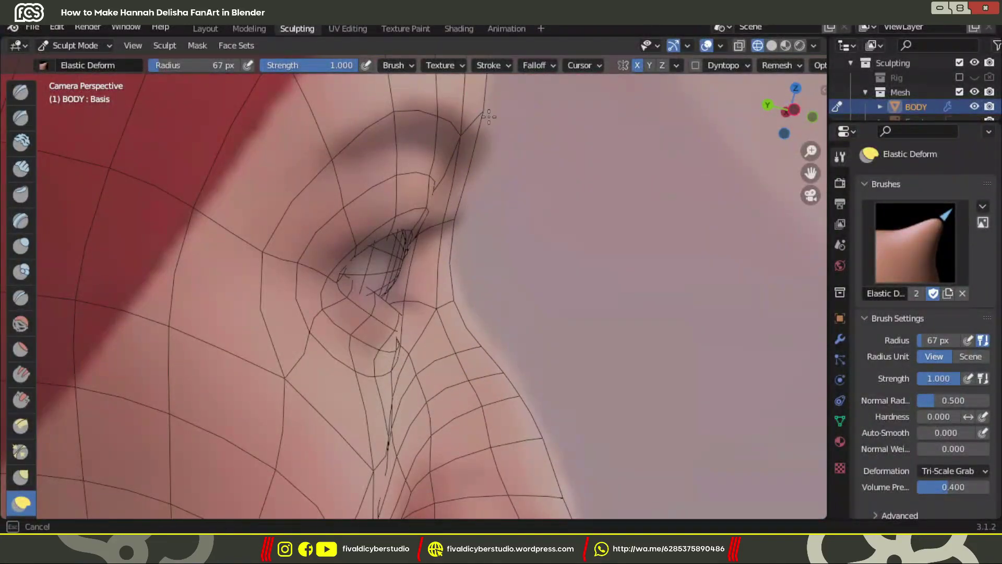
{"action": "middle_click_drag", "start_coordinate": [489, 117], "coordinate": [568, 272], "text": "ctrl"}
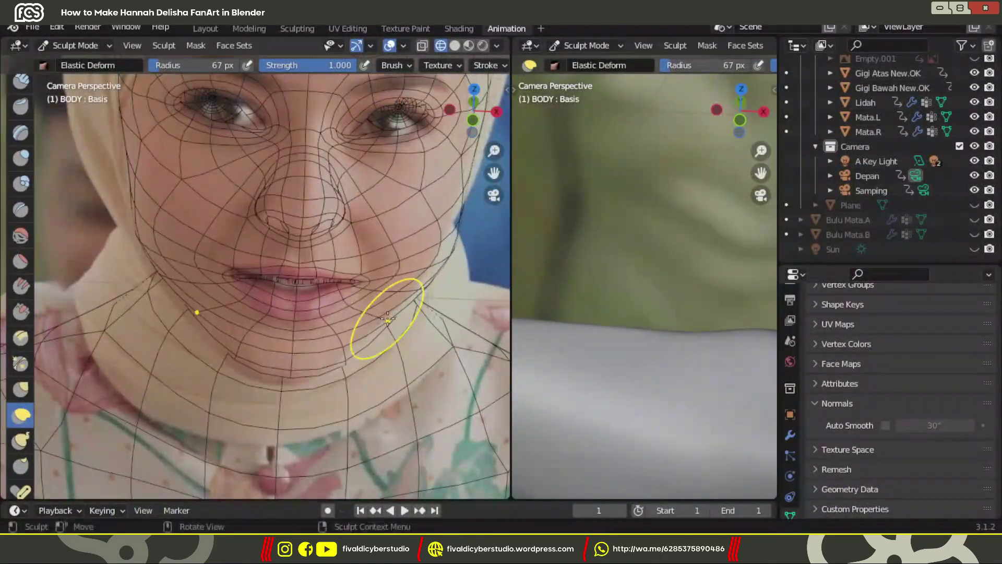
Leave Sculpt Mode and rotate the Depan camera to realign the front reference photo.
{"action": "left_click_drag", "start_coordinate": [380, 313], "coordinate": [437, 241]}
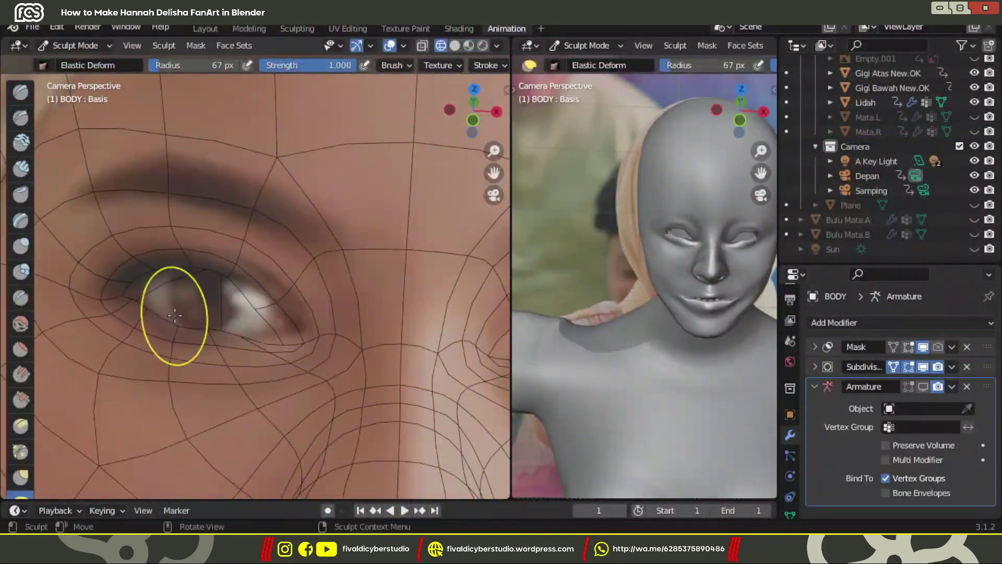
{"action": "middle_click_drag", "start_coordinate": [281, 327], "coordinate": [392, 314]}
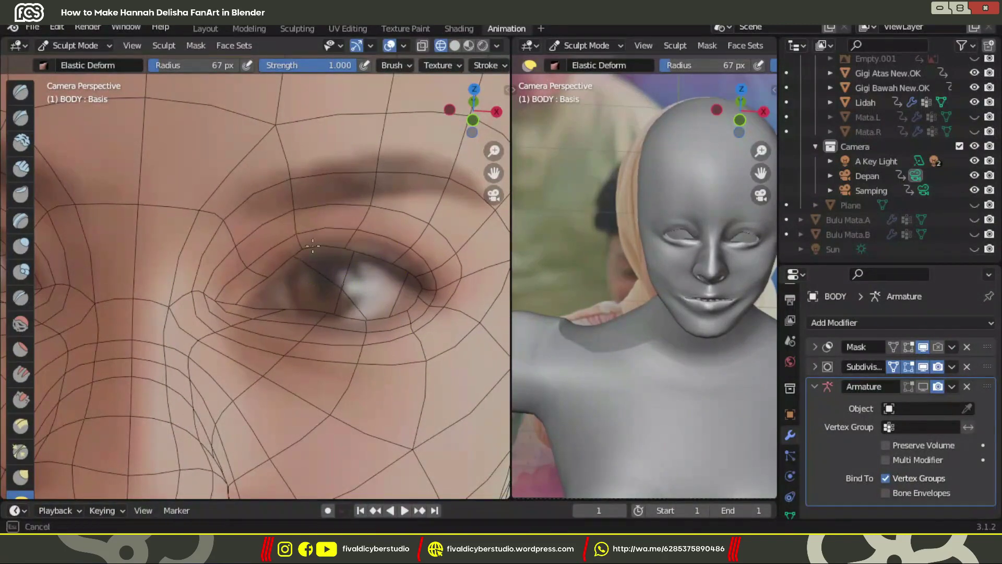
{"action": "scroll", "coordinate": [313, 245], "scroll_direction": "down", "scroll_amount": 5}
{"action": "left_click", "coordinate": [867, 175]}
{"action": "left_click", "coordinate": [73, 45]}
{"action": "left_click", "coordinate": [85, 60]}
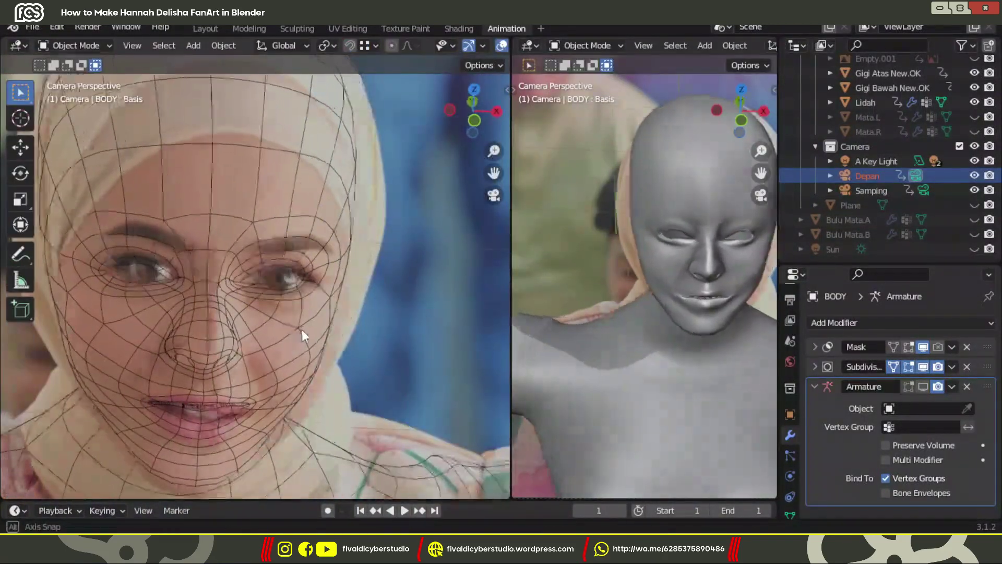
{"action": "key", "text": "r"}
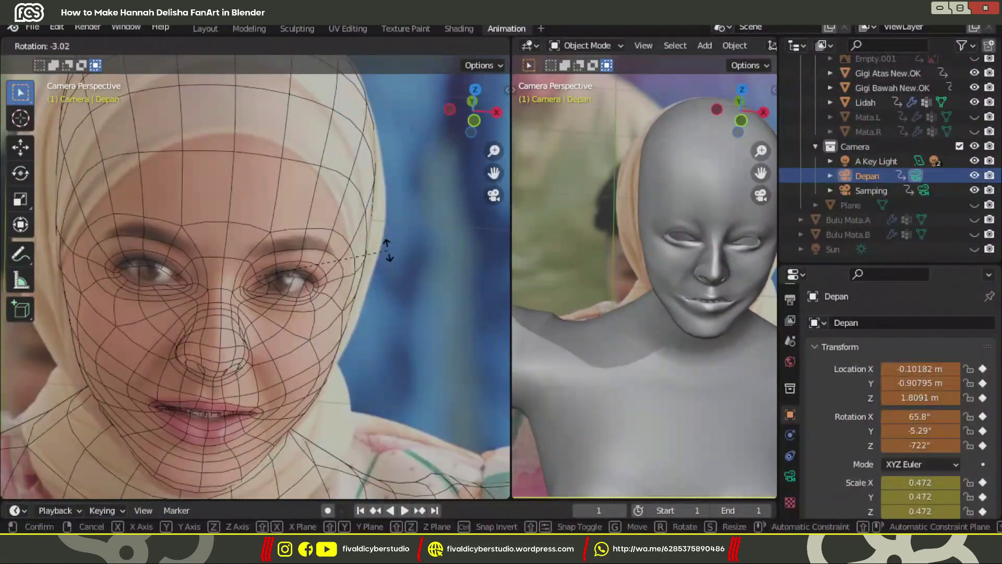
{"action": "left_click", "coordinate": [387, 250]}
Show the N sidebar view settings beside the viewport.
{"action": "key", "text": "n"}
{"action": "scroll", "coordinate": [182, 331], "scroll_direction": "up", "scroll_amount": 2}
{"action": "scroll", "coordinate": [257, 277], "scroll_direction": "up", "scroll_amount": 2}
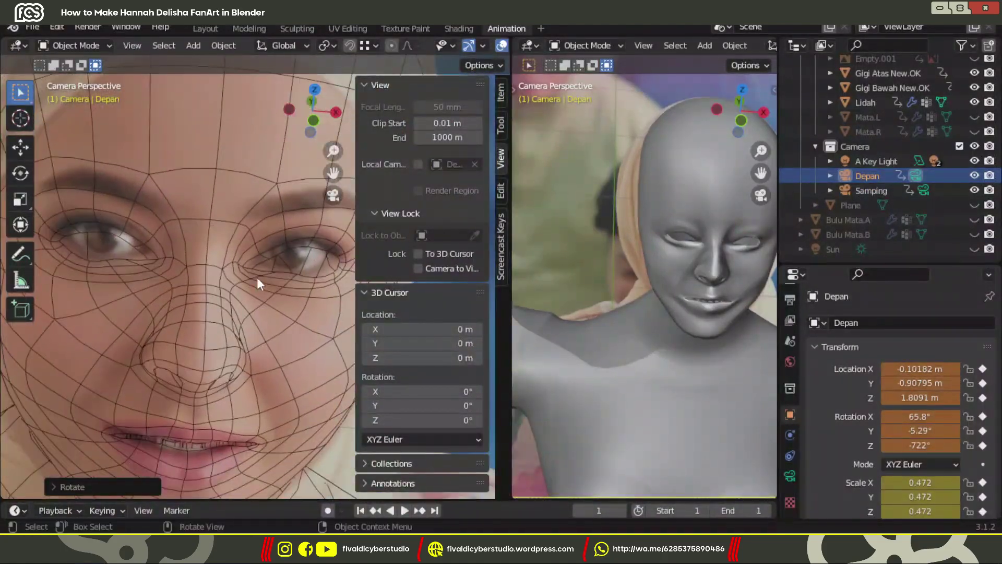
{"action": "scroll", "coordinate": [271, 269], "scroll_direction": "down", "scroll_amount": 2}
Back in Sculpt Mode, elastic-deform the chin to match the front reference.
{"action": "left_click", "coordinate": [417, 268]}
{"action": "scroll", "coordinate": [126, 313], "scroll_direction": "down", "scroll_amount": 3}
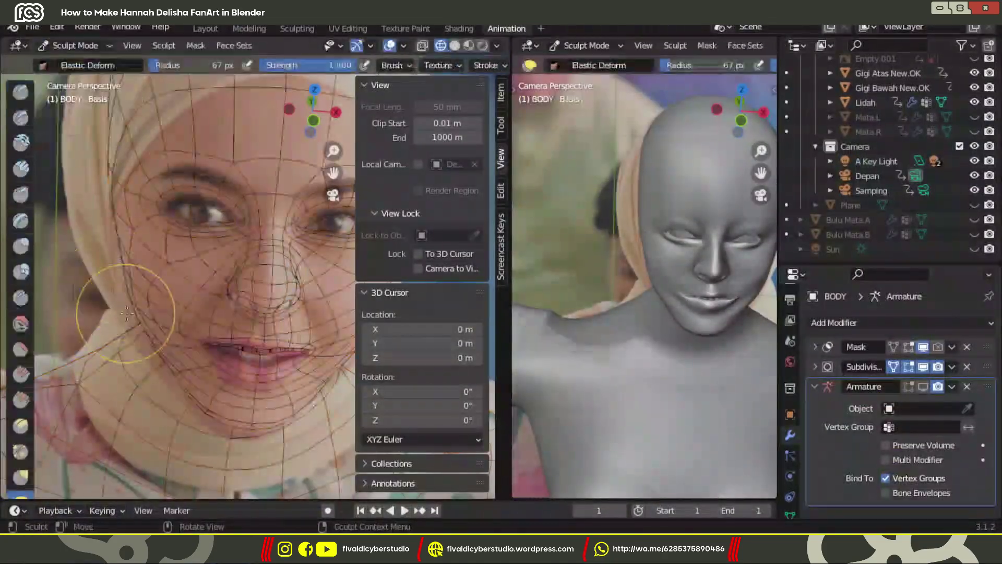
{"action": "scroll", "coordinate": [127, 313], "scroll_direction": "down", "scroll_amount": 1}
{"action": "scroll", "coordinate": [219, 360], "scroll_direction": "up", "scroll_amount": 3}
{"action": "scroll", "coordinate": [291, 399], "scroll_direction": "up", "scroll_amount": 2}
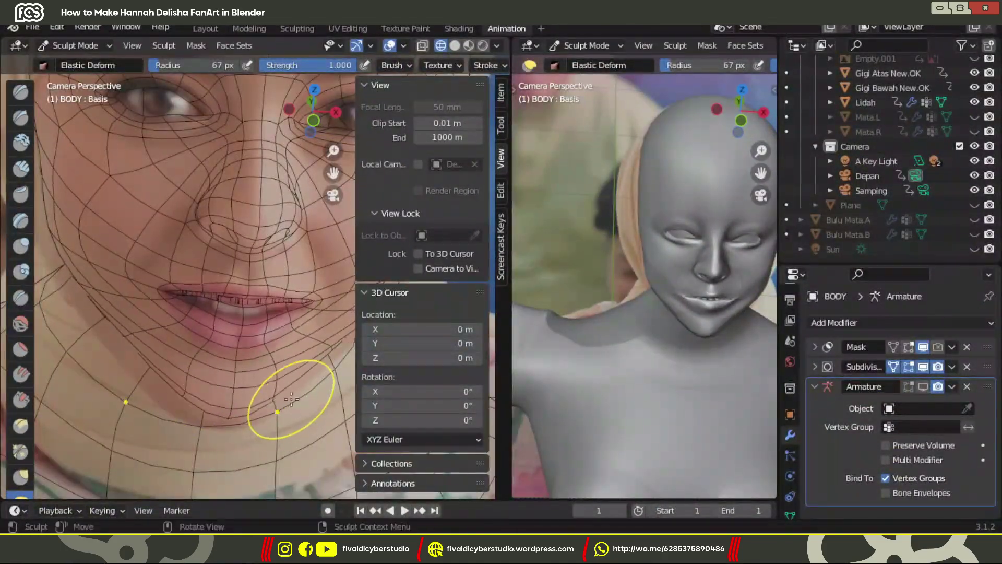
{"action": "left_click_drag", "start_coordinate": [291, 400], "coordinate": [299, 400]}
{"action": "scroll", "coordinate": [122, 340], "scroll_direction": "down", "scroll_amount": 2}
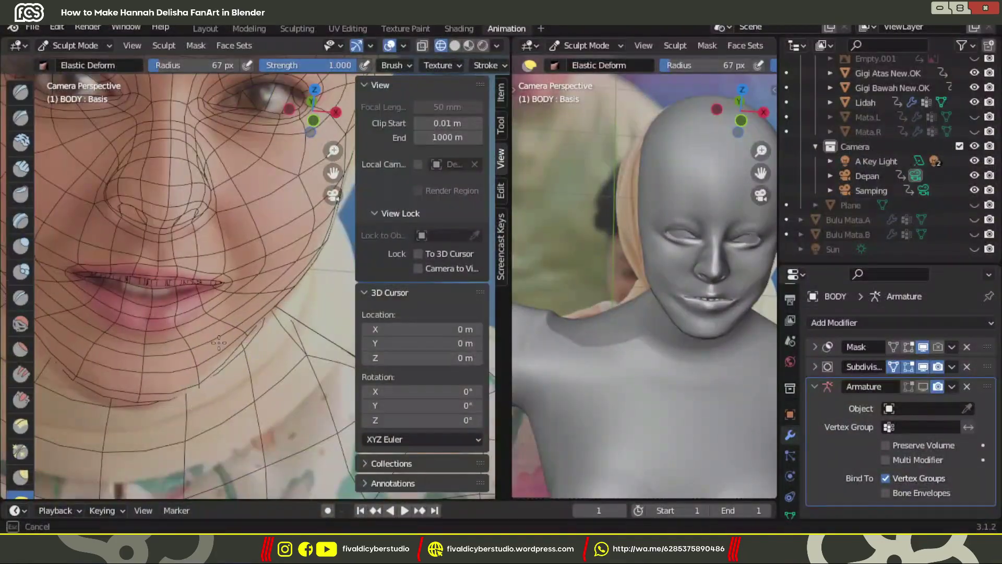
{"action": "scroll", "coordinate": [258, 336], "scroll_direction": "up", "scroll_amount": 3}
{"action": "scroll", "coordinate": [652, 331], "scroll_direction": "up", "scroll_amount": 2}
{"action": "key", "text": "grave"}
From the left side view, elastic-deform the side of the nose to the reference.
{"action": "left_click", "coordinate": [642, 308]}
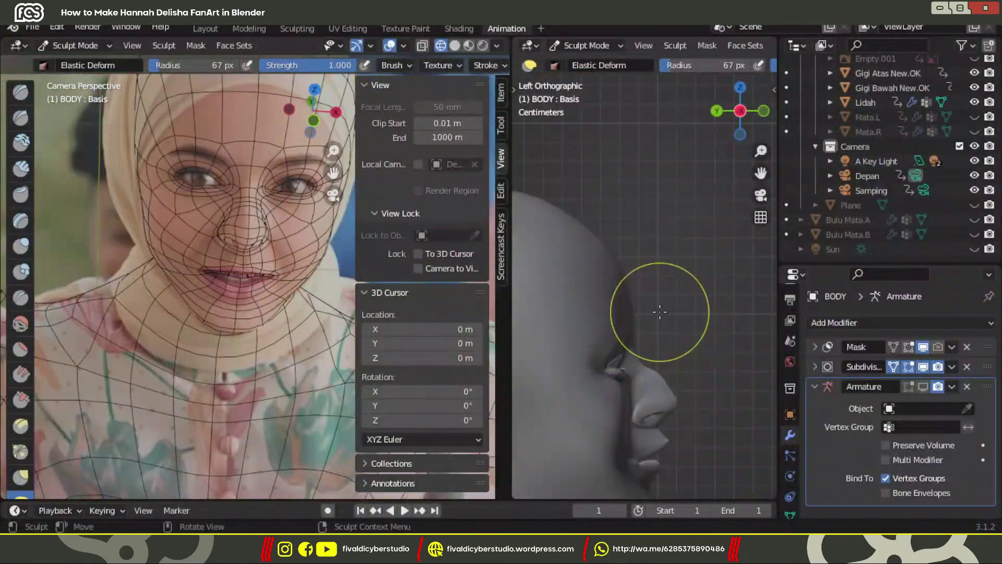
{"action": "scroll", "coordinate": [256, 245], "scroll_direction": "up", "scroll_amount": 3}
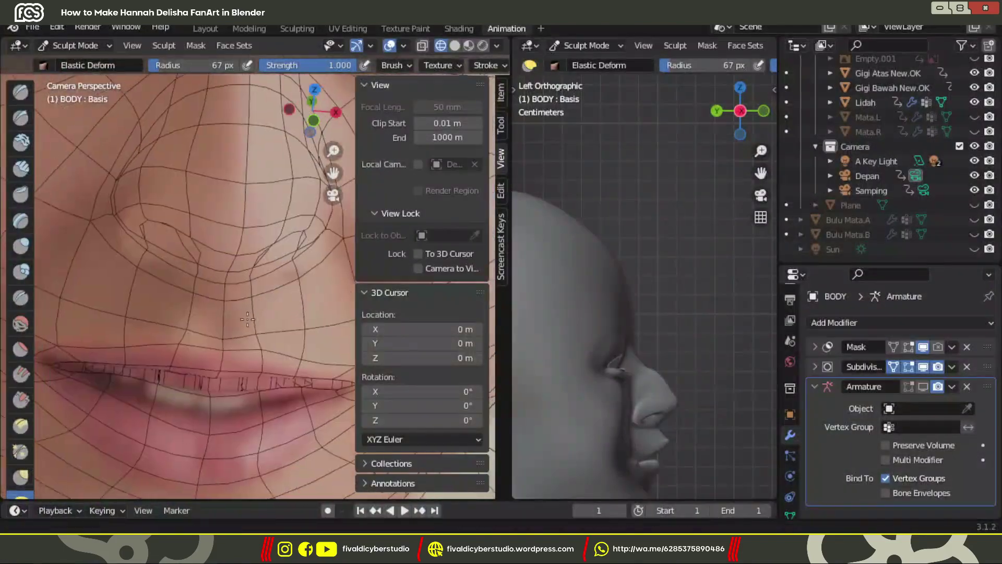
{"action": "scroll", "coordinate": [224, 246], "scroll_direction": "down", "scroll_amount": 1}
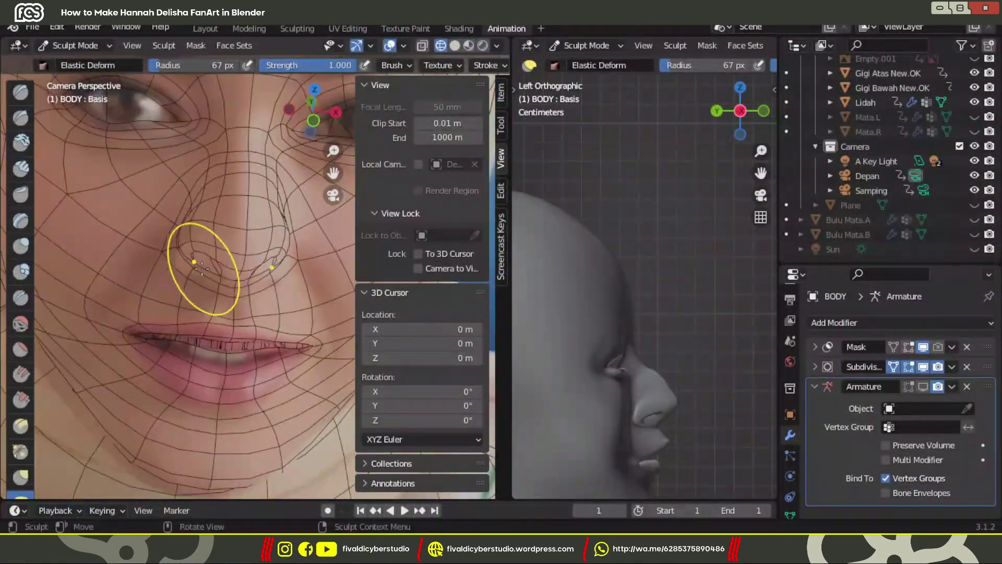
{"action": "left_click_drag", "start_coordinate": [191, 258], "coordinate": [242, 288]}
{"action": "scroll", "coordinate": [218, 342], "scroll_direction": "up", "scroll_amount": 4}
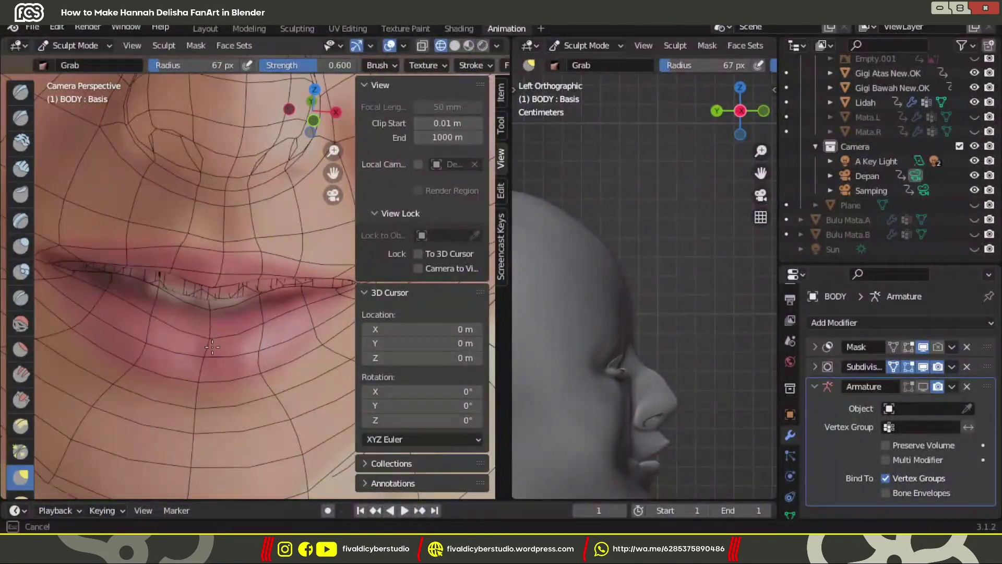
{"action": "scroll", "coordinate": [251, 318], "scroll_direction": "down", "scroll_amount": 4}
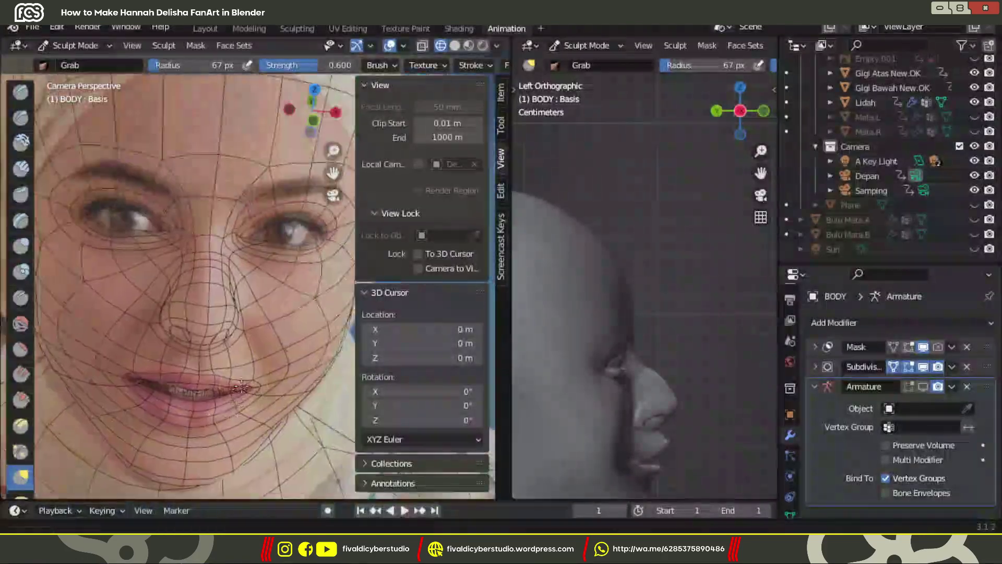
{"action": "scroll", "coordinate": [262, 324], "scroll_direction": "up", "scroll_amount": 4}
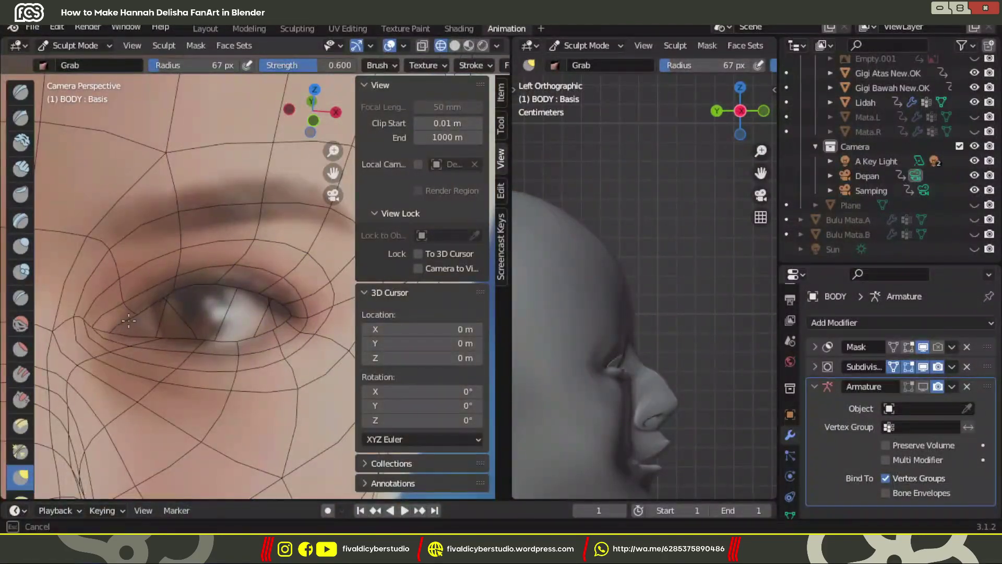
Recentre on the eye, orbit the right view to face the head, and zoom on the nose.
{"action": "mouse_move", "coordinate": [129, 321]}
{"action": "middle_mouse_down", "text": "shift"}
{"action": "mouse_move", "coordinate": [212, 270]}
{"action": "mouse_move", "coordinate": [245, 313]}
{"action": "mouse_move", "coordinate": [167, 228]}
{"action": "middle_mouse_up", "text": "shift"}
{"action": "scroll", "coordinate": [189, 308], "scroll_direction": "down", "scroll_amount": 2}
{"action": "scroll", "coordinate": [245, 313], "scroll_direction": "up", "scroll_amount": 3}
{"action": "scroll", "coordinate": [233, 313], "scroll_direction": "down", "scroll_amount": 2}
{"action": "scroll", "coordinate": [249, 291], "scroll_direction": "up", "scroll_amount": 3}
{"action": "scroll", "coordinate": [280, 313], "scroll_direction": "up", "scroll_amount": 2}
{"action": "middle_click_drag", "start_coordinate": [631, 313], "coordinate": [698, 337]}
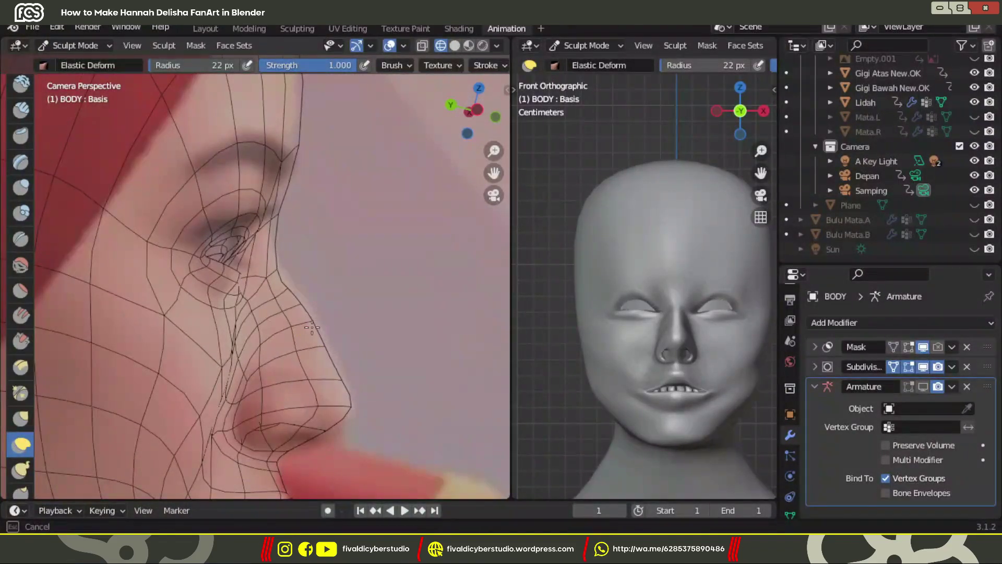
{"action": "middle_click_drag", "start_coordinate": [329, 347], "coordinate": [283, 348], "text": "ctrl"}
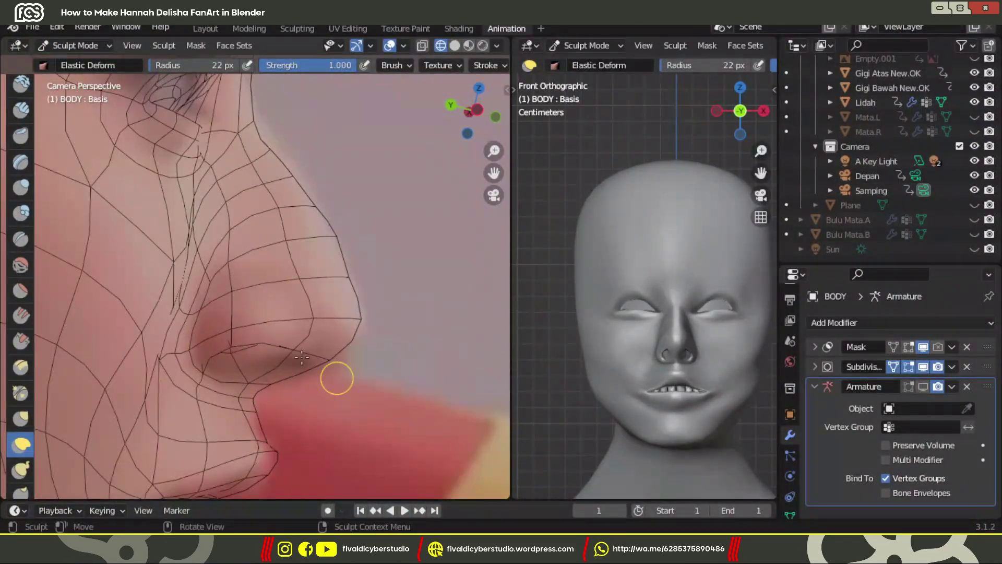
In Texture Paint, move and enlarge the stencil reference image to line up over the head.
{"action": "left_click", "coordinate": [405, 28]}
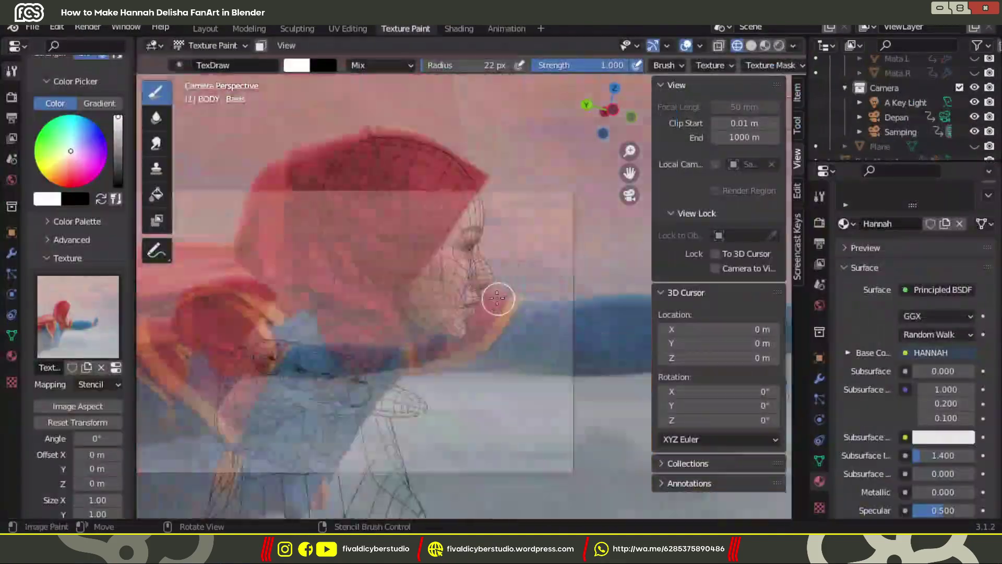
{"action": "mouse_move", "coordinate": [553, 263]}
{"action": "right_mouse_down"}
{"action": "mouse_move", "coordinate": [441, 290]}
{"action": "mouse_move", "coordinate": [514, 272]}
{"action": "right_mouse_up"}
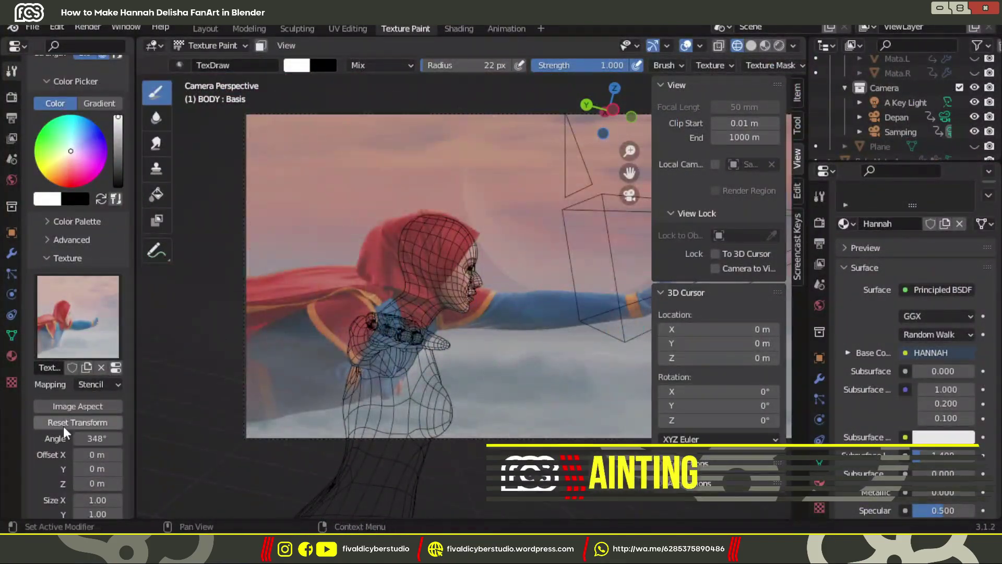
{"action": "right_click_drag", "start_coordinate": [424, 286], "coordinate": [550, 254], "text": "shift"}
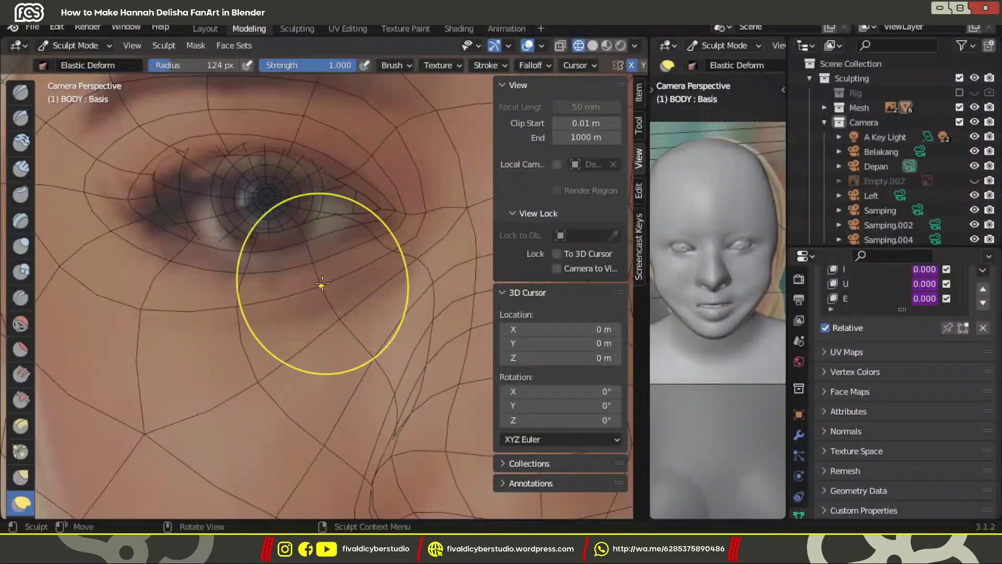
Switch from Texture Paint back to Object Mode using the mode dropdown.
{"action": "scroll", "coordinate": [322, 284], "scroll_direction": "down", "scroll_amount": 3}
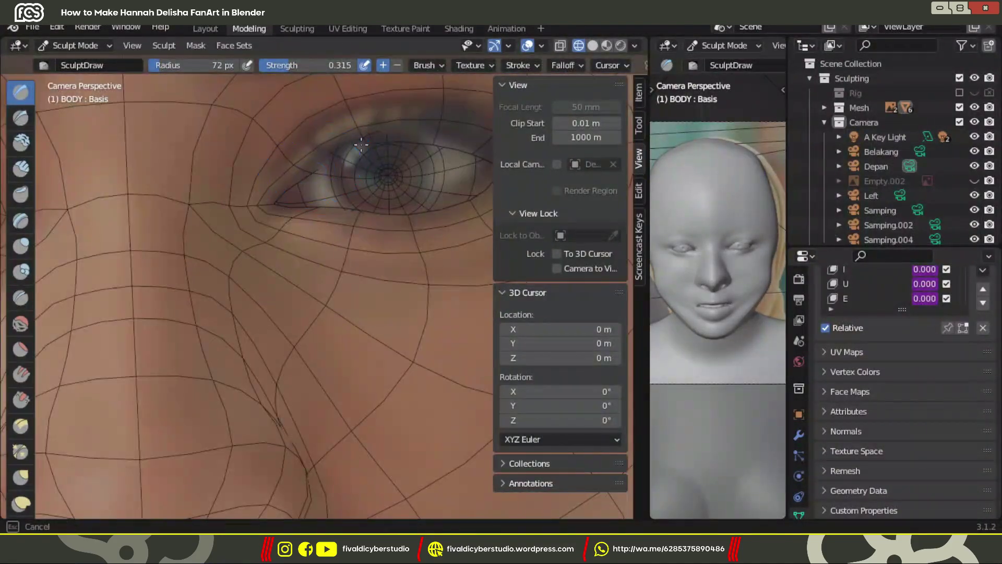
{"action": "left_click", "coordinate": [76, 45]}
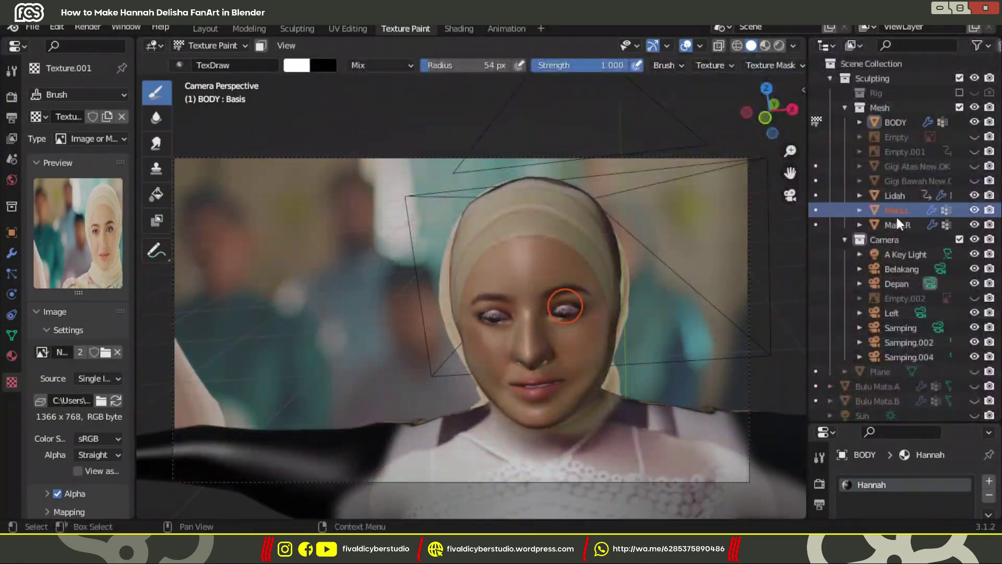
{"action": "left_click", "coordinate": [209, 45]}
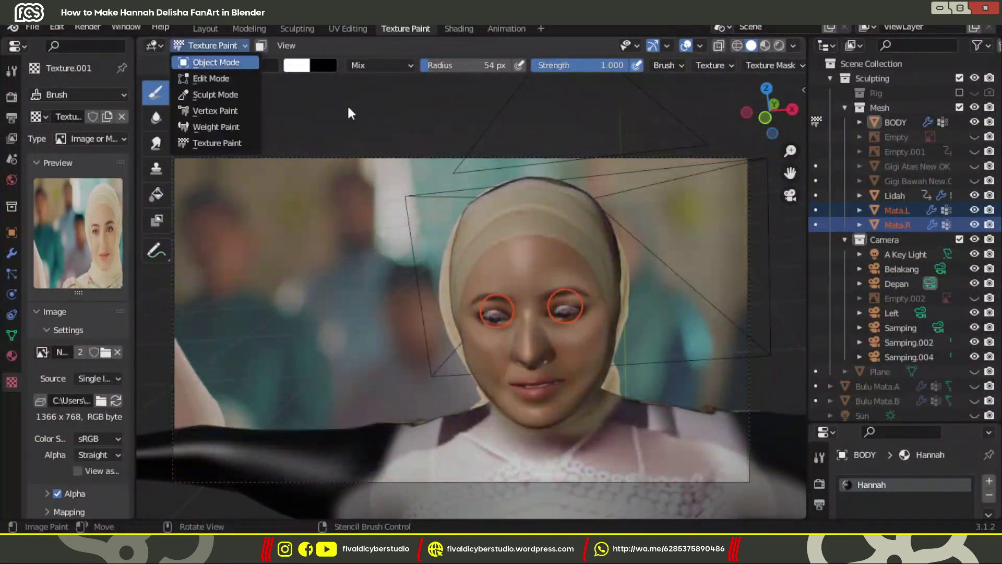
{"action": "left_click", "coordinate": [212, 89]}
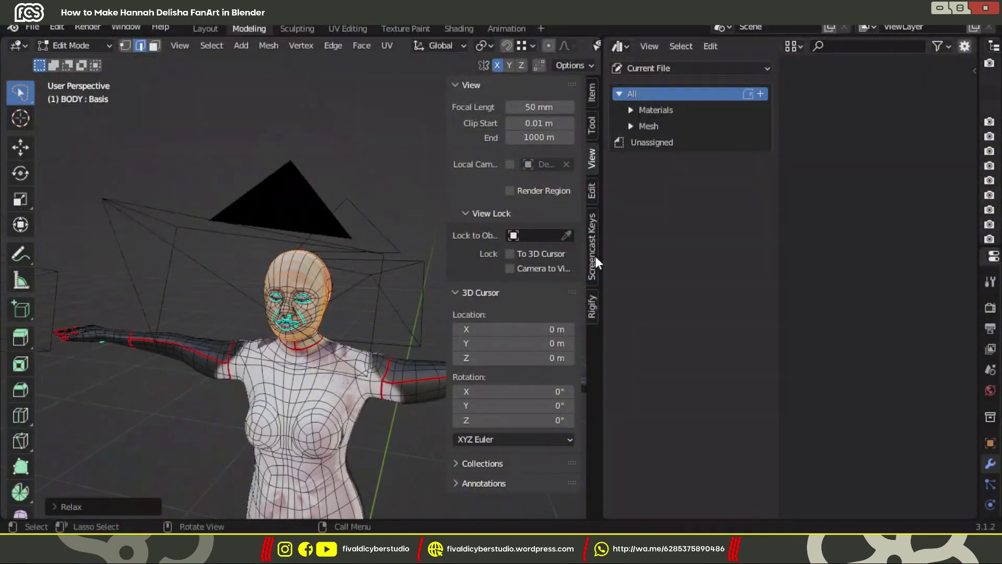
Drag the Baju Granti - Tunik 1 tunic from the Outfit catalog onto the body.
{"action": "left_click", "coordinate": [631, 142]}
{"action": "left_click", "coordinate": [658, 206]}
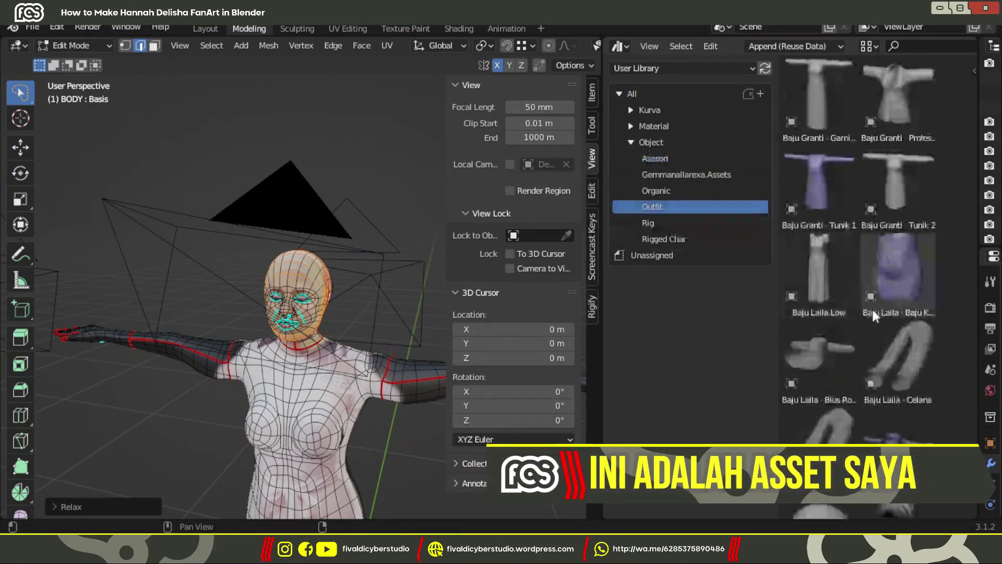
{"action": "key", "text": "KP_1"}
{"action": "key", "text": "Tab"}
{"action": "left_click_drag", "start_coordinate": [819, 182], "coordinate": [487, 285]}
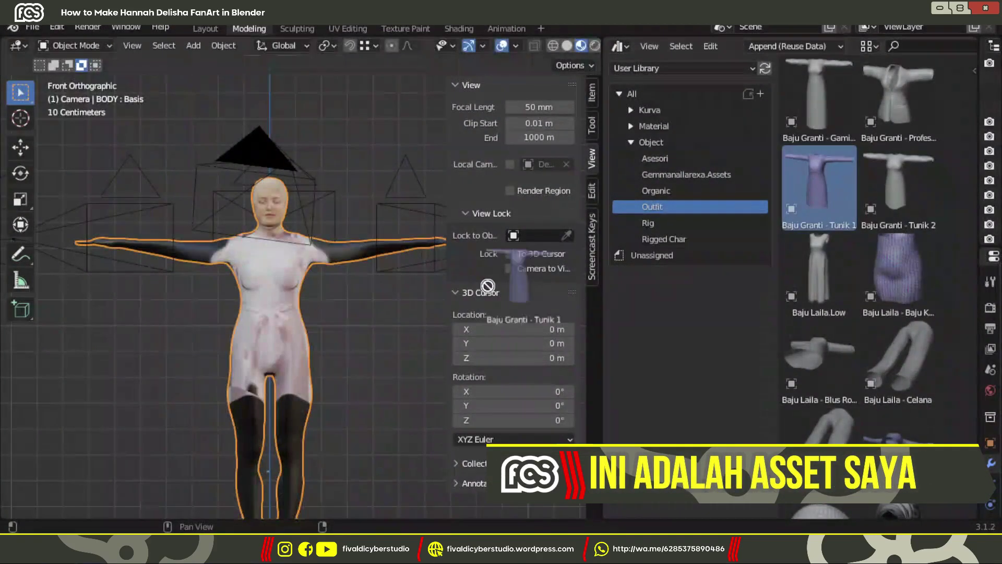
{"action": "left_click_drag", "start_coordinate": [275, 352], "coordinate": [269, 361]}
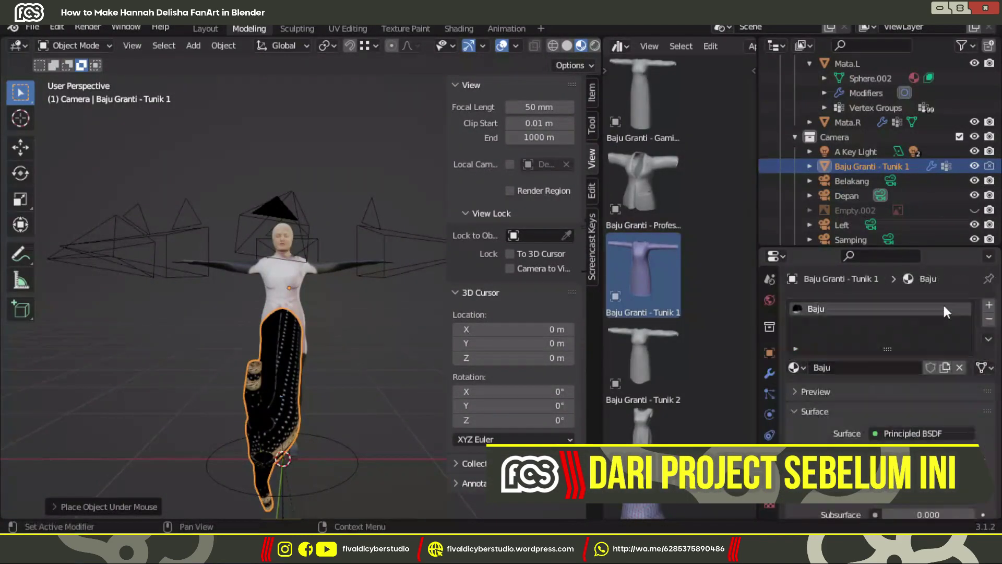
Zero the tunic's location and rotation in the N panel.
{"action": "left_click", "coordinate": [592, 92]}
{"action": "key", "text": "Return"}
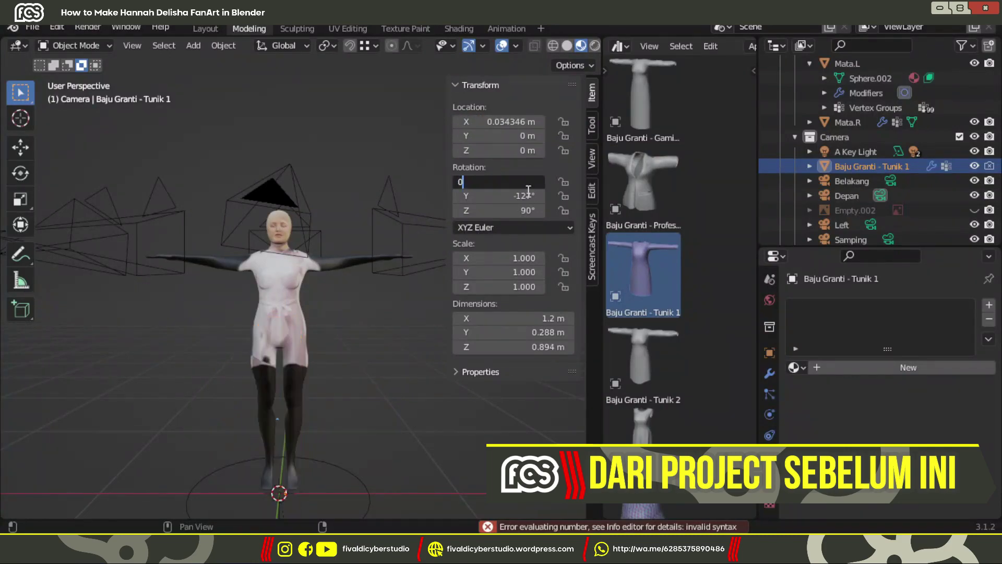
{"action": "key", "text": "alt+r"}
{"action": "key", "text": "KP_1"}
{"action": "key", "text": "alt+g"}
Place the Hijab Laila 1 headscarf on the head from the front view.
{"action": "scroll", "coordinate": [366, 292], "scroll_direction": "down", "scroll_amount": 3}
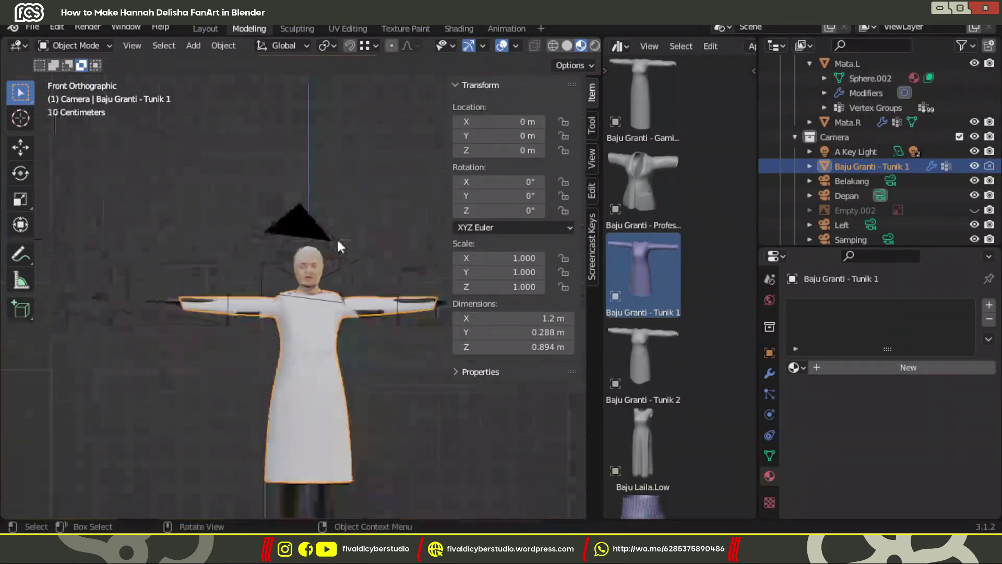
{"action": "middle_click_drag", "start_coordinate": [336, 237], "coordinate": [337, 377]}
{"action": "key", "text": "KP_1"}
{"action": "scroll", "coordinate": [337, 376], "scroll_direction": "up", "scroll_amount": 5}
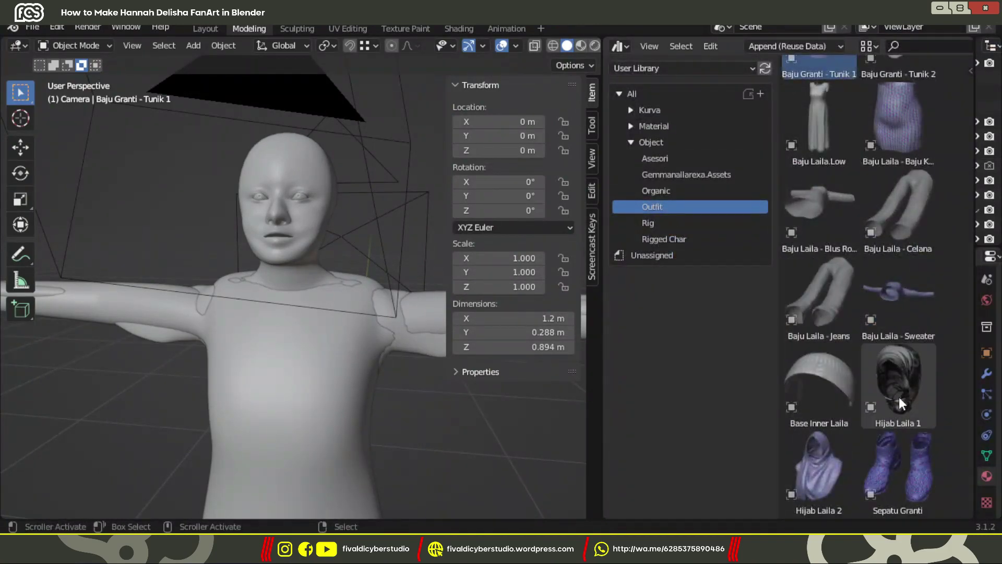
{"action": "left_click_drag", "start_coordinate": [299, 219], "coordinate": [396, 130]}
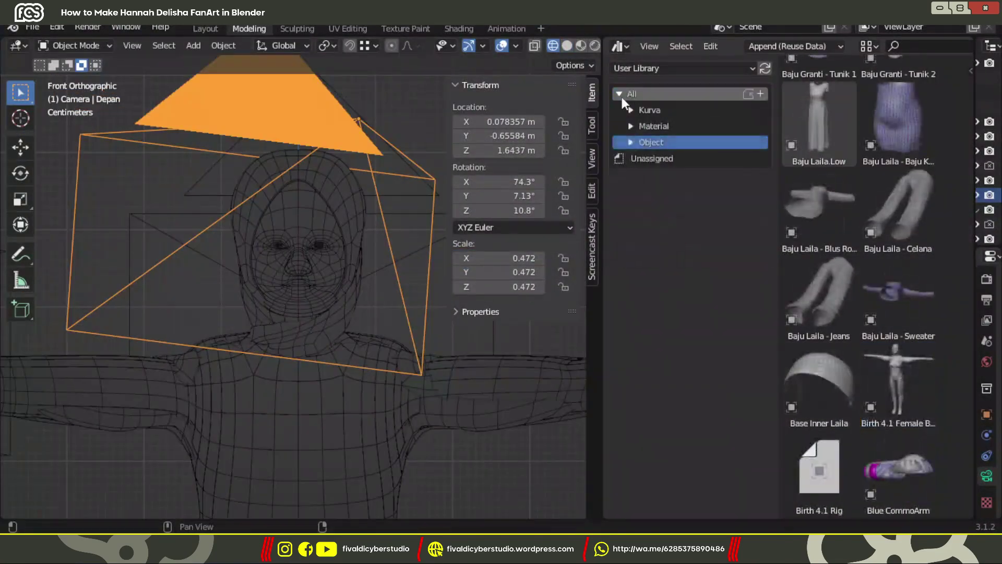
{"action": "key", "text": "grave"}
Through the front camera, elastic-deform the hijab at the forehead, left temple and crown.
{"action": "left_click", "coordinate": [168, 331]}
{"action": "left_click", "coordinate": [265, 180]}
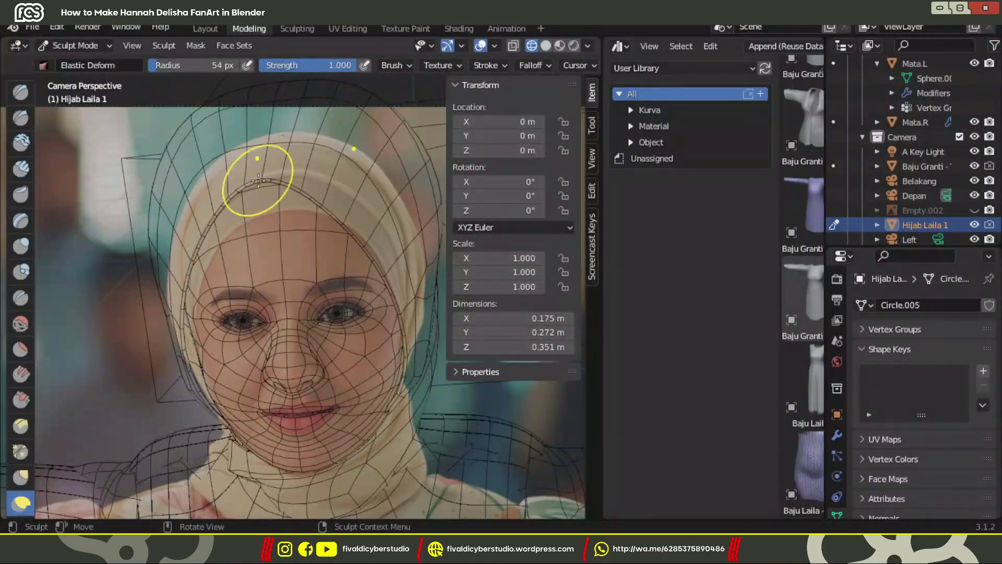
{"action": "left_click_drag", "start_coordinate": [221, 224], "coordinate": [234, 220]}
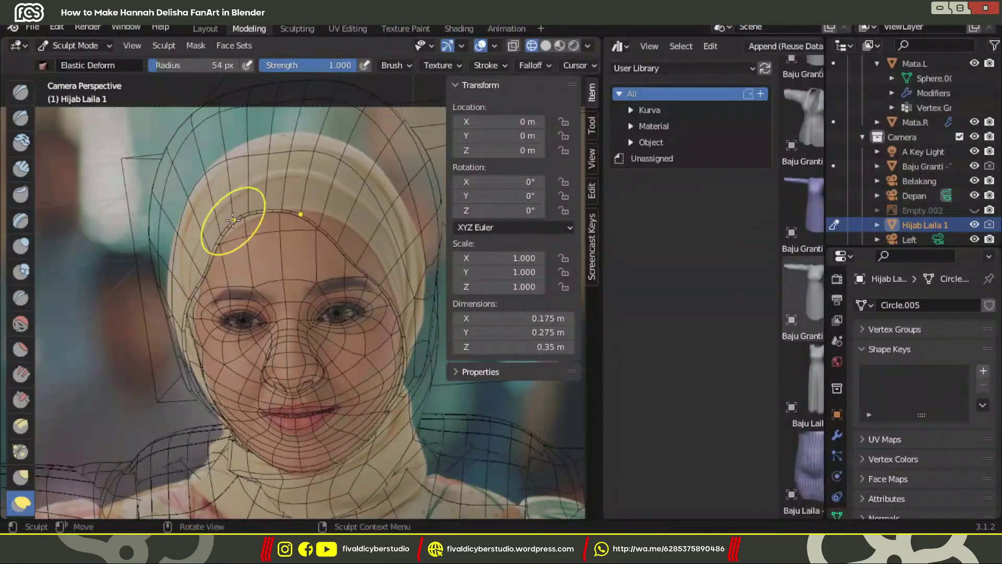
{"action": "left_click_drag", "start_coordinate": [207, 262], "coordinate": [190, 363]}
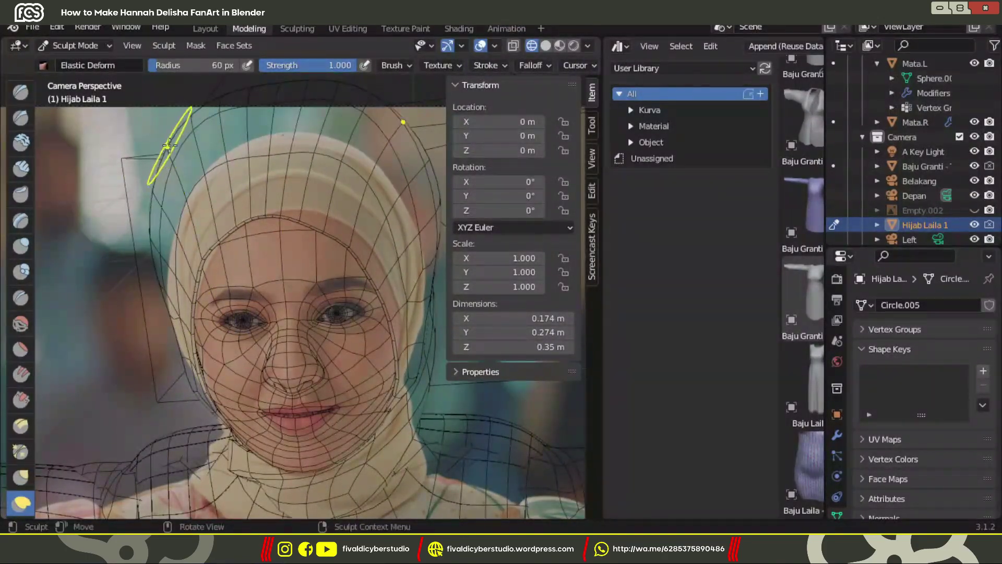
{"action": "mouse_move", "coordinate": [168, 144]}
{"action": "left_mouse_down"}
{"action": "mouse_move", "coordinate": [272, 125]}
{"action": "mouse_move", "coordinate": [397, 162]}
{"action": "mouse_move", "coordinate": [401, 230]}
{"action": "left_mouse_up"}
{"action": "key", "text": "f"}
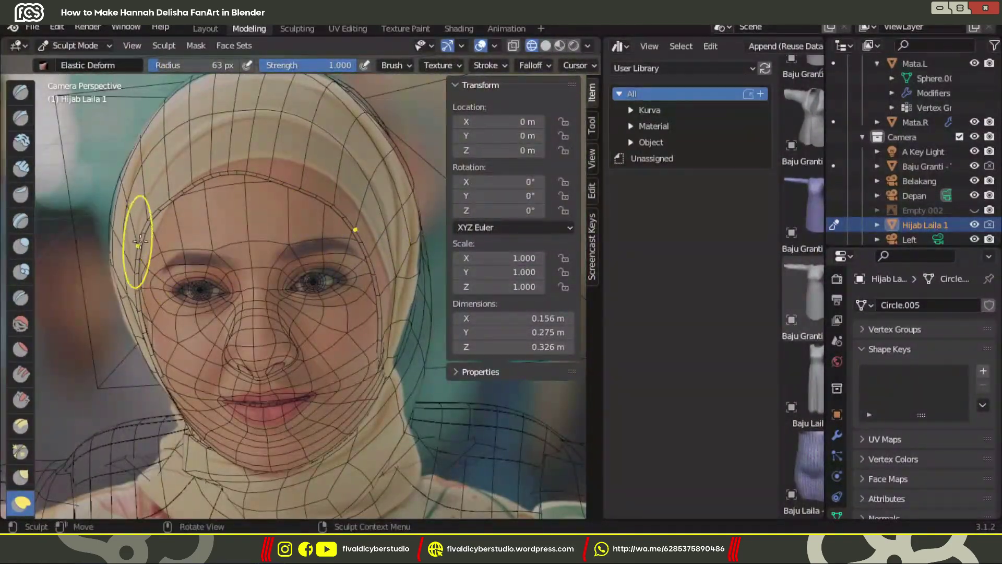
Check the hijab from the right side, return to camera view, and turn off X-ray.
{"action": "key", "text": "grave"}
{"action": "left_click", "coordinate": [416, 249]}
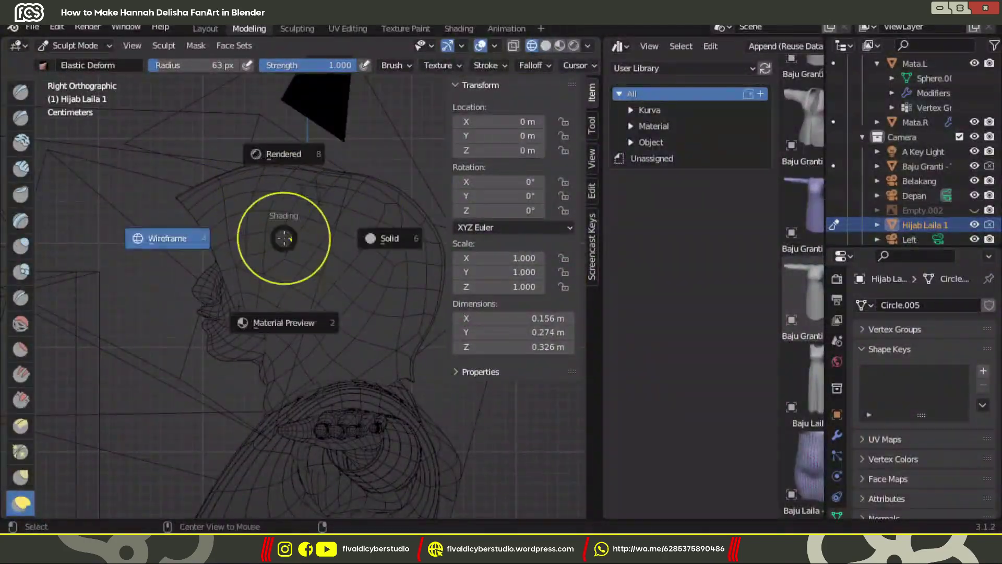
{"action": "scroll", "coordinate": [209, 251], "scroll_direction": "up", "scroll_amount": 3}
{"action": "key", "text": "grave"}
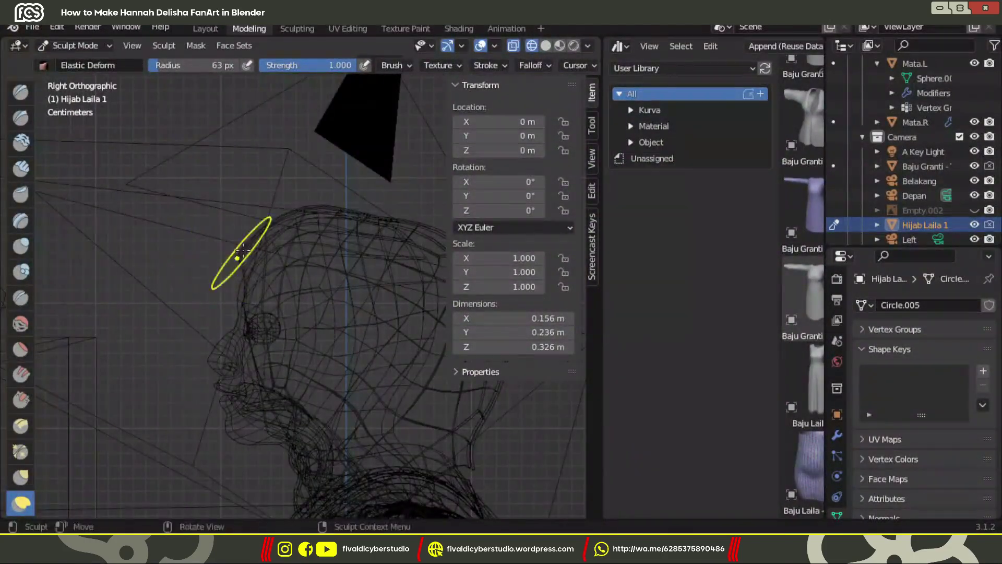
{"action": "key", "text": "grave"}
{"action": "left_click", "coordinate": [225, 274]}
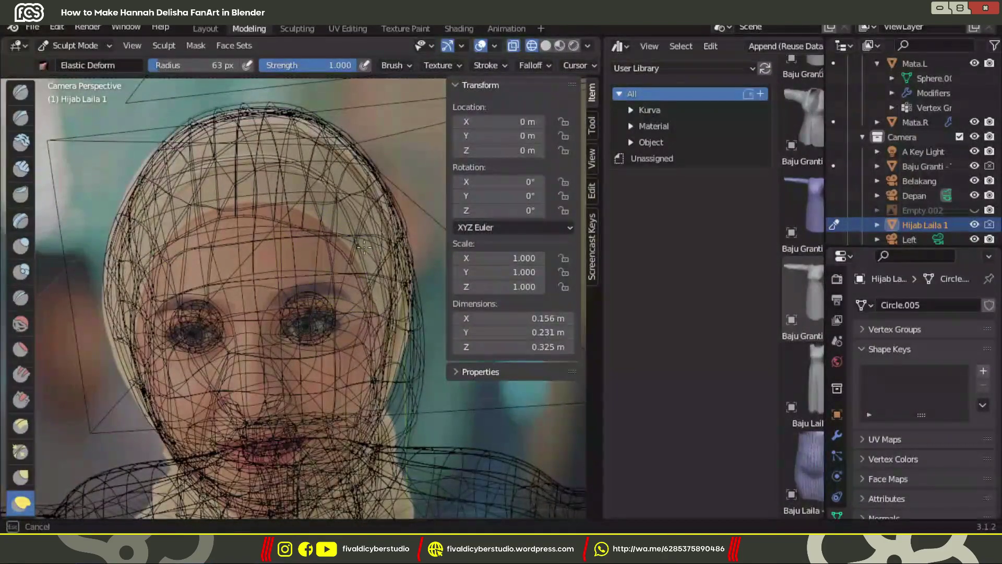
{"action": "key", "text": "alt+z"}
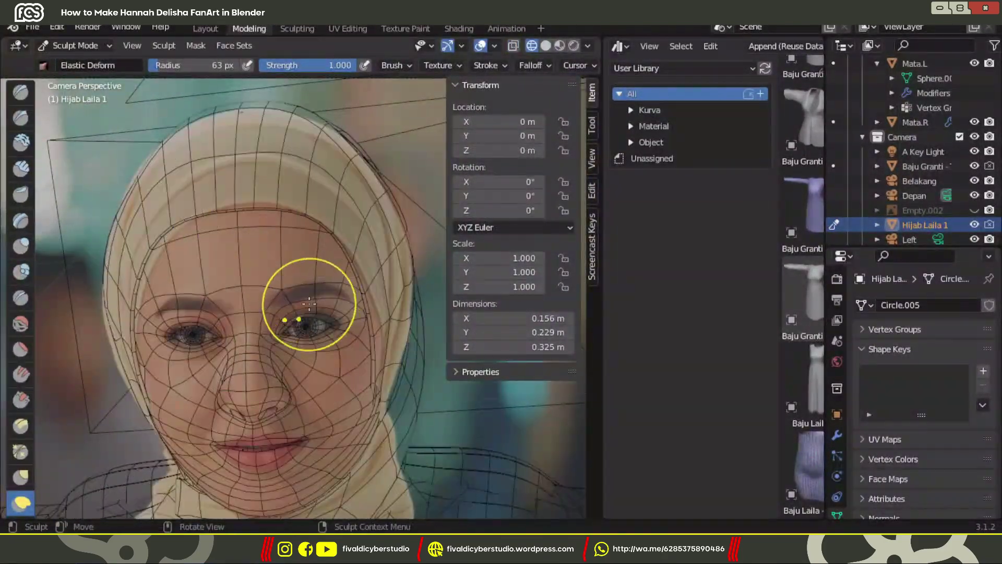
{"action": "left_click", "coordinate": [767, 523]}
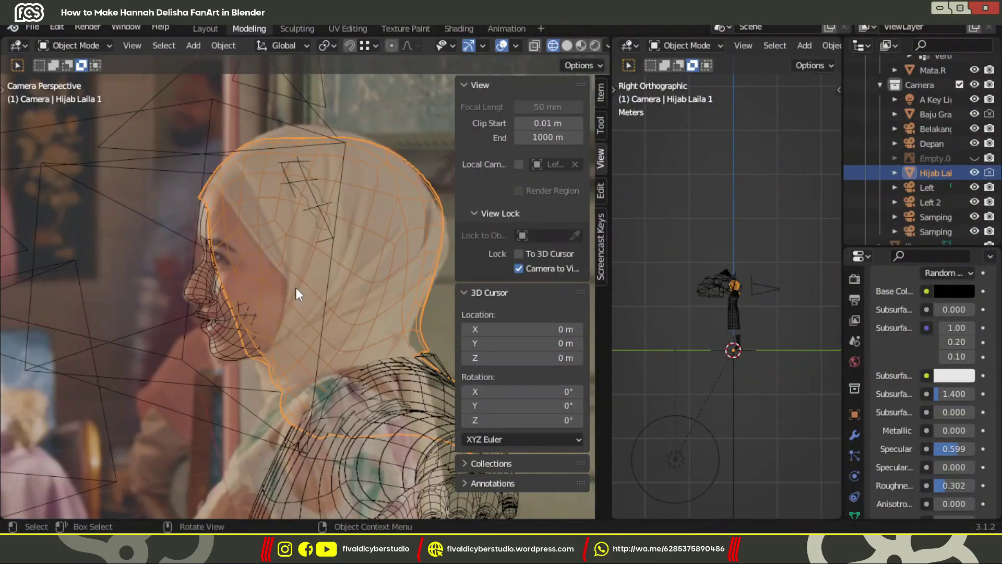
Put the hijab in Sculpt Mode and frame it from the front and through the camera.
{"action": "left_click", "coordinate": [76, 46]}
{"action": "left_click", "coordinate": [79, 83]}
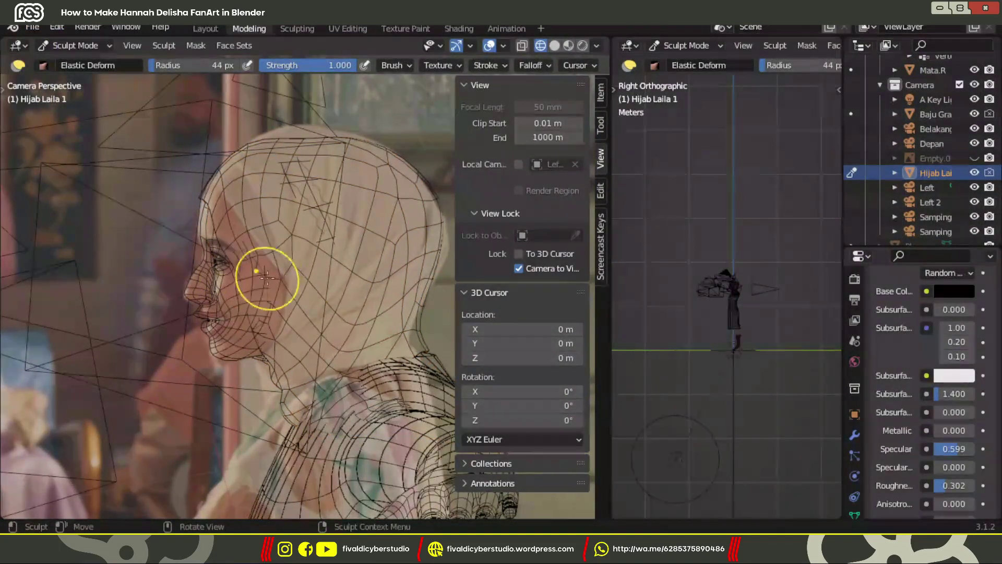
{"action": "key", "text": "KP_1"}
{"action": "key", "text": "KP_Decimal"}
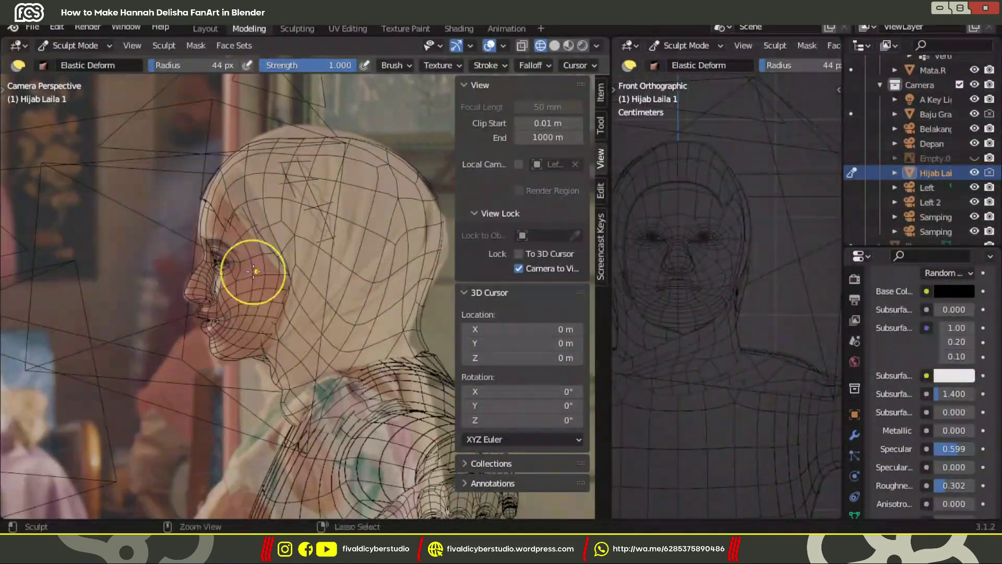
{"action": "key", "text": "KP_Divide"}
{"action": "key", "text": "grave"}
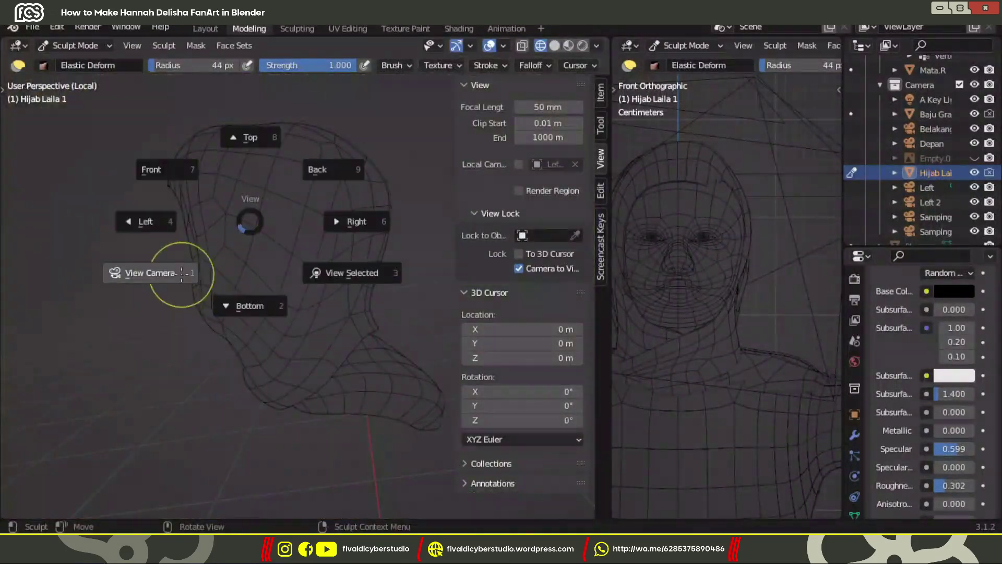
{"action": "left_click", "coordinate": [178, 270]}
{"action": "key", "text": "KP_Divide"}
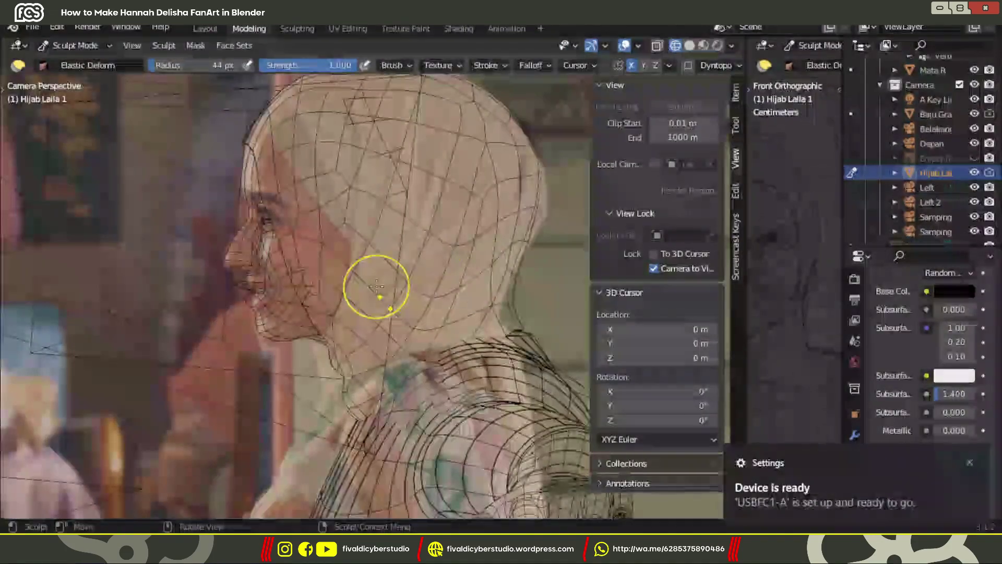
Unlock camera-to-view and sculpt the hijab's side and back with Elastic Deform.
{"action": "scroll", "coordinate": [434, 234], "scroll_direction": "up", "scroll_amount": 2}
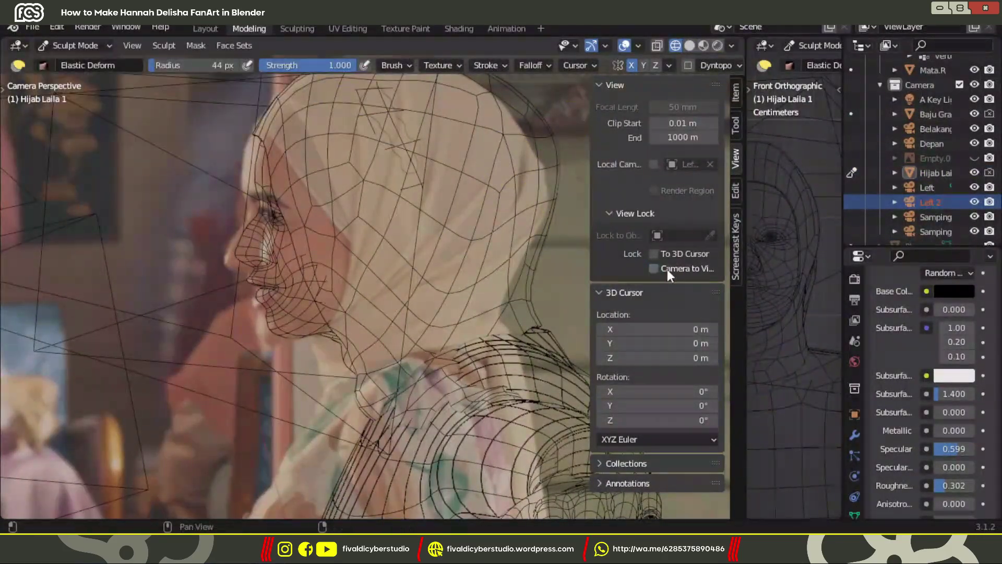
{"action": "left_click", "coordinate": [654, 268]}
{"action": "scroll", "coordinate": [491, 381], "scroll_direction": "down", "scroll_amount": 2}
{"action": "scroll", "coordinate": [498, 262], "scroll_direction": "down", "scroll_amount": 1}
{"action": "scroll", "coordinate": [342, 162], "scroll_direction": "up", "scroll_amount": 2}
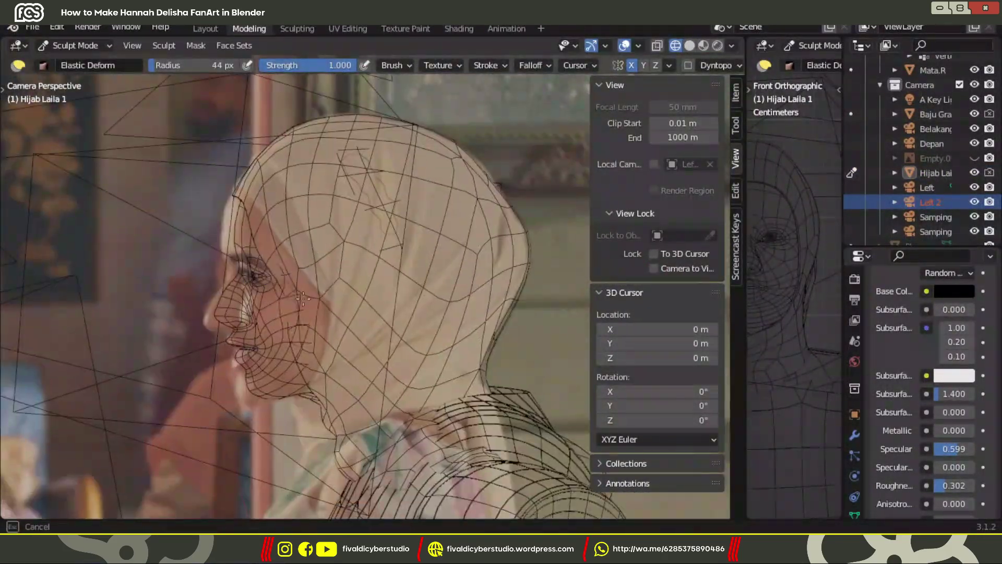
{"action": "key", "text": "t"}
{"action": "key", "text": "x"}
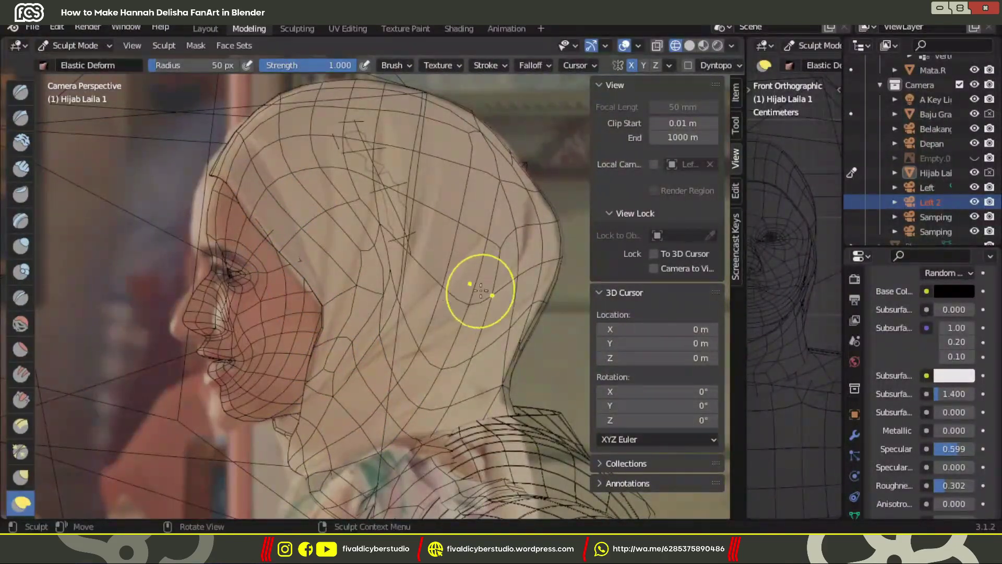
Look through the Depan camera, resume sculpting the hijab, and switch to Solid shading.
{"action": "key", "text": "KP_1"}
{"action": "left_click", "coordinate": [937, 143]}
{"action": "key", "text": "ctrl+KP_0"}
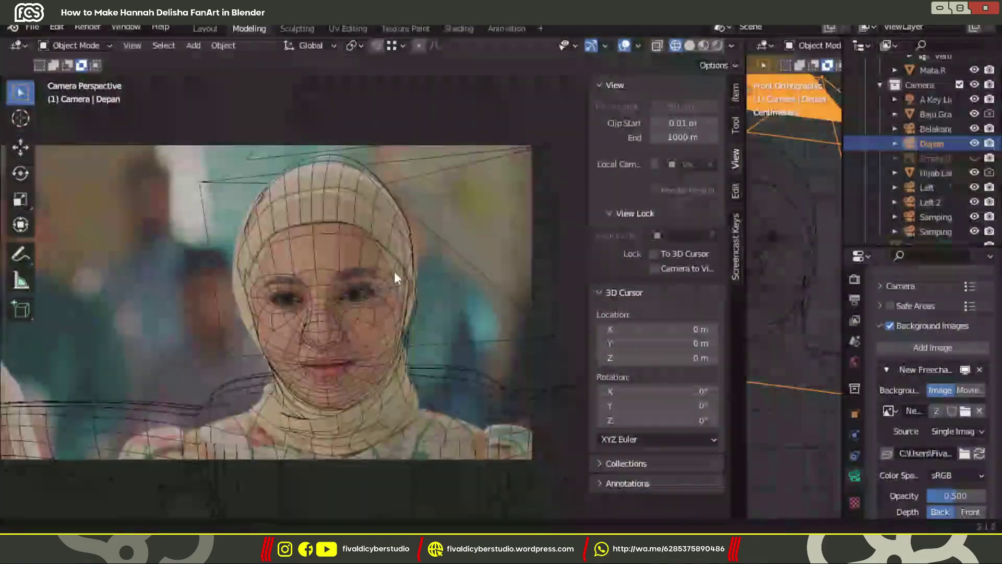
{"action": "left_click", "coordinate": [394, 271]}
{"action": "left_click", "coordinate": [73, 46]}
{"action": "left_click", "coordinate": [83, 92]}
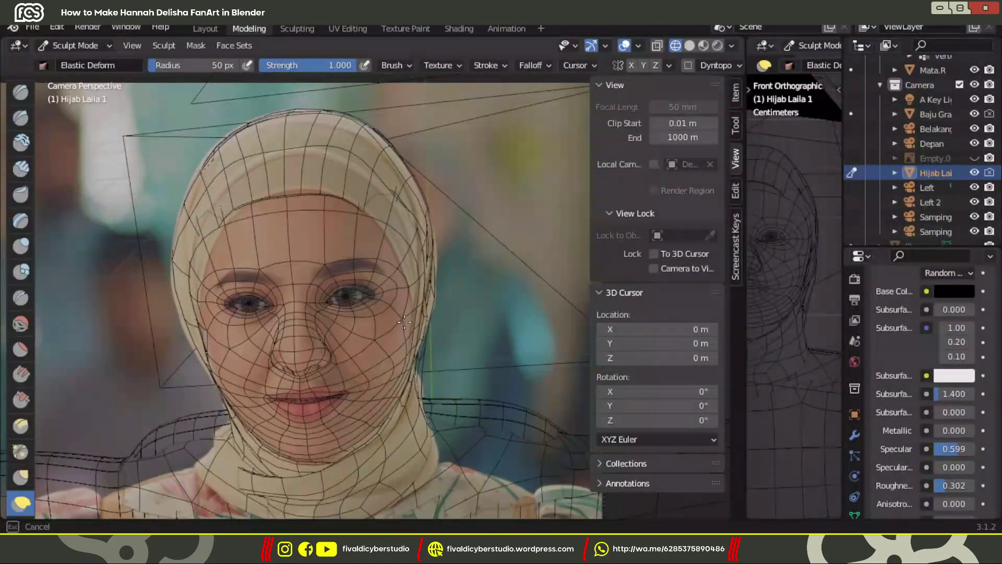
{"action": "left_click", "coordinate": [514, 239]}
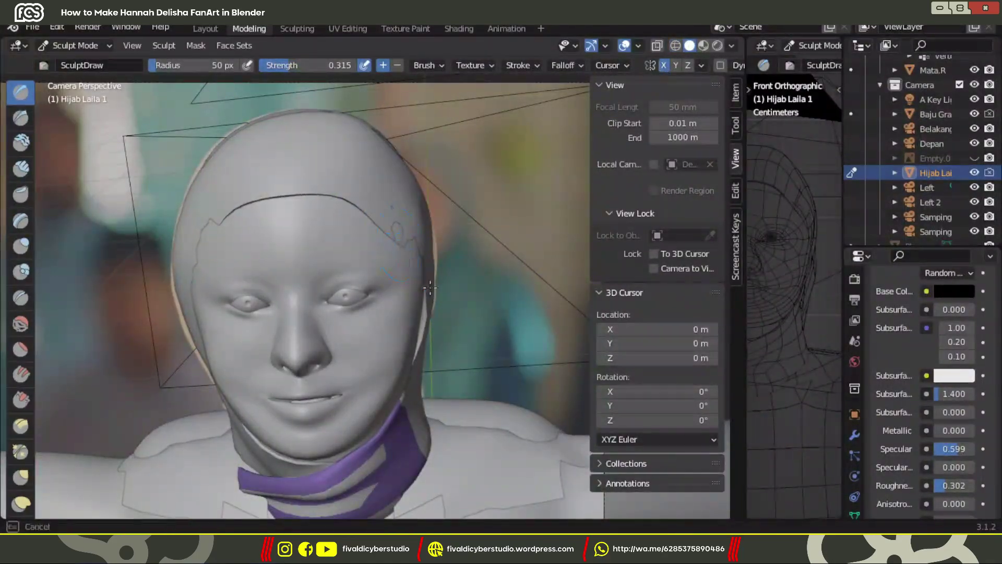
Inspect the hijab and dressed figure in Material Preview shading in Object Mode.
{"action": "middle_click_drag", "start_coordinate": [416, 271], "coordinate": [260, 250]}
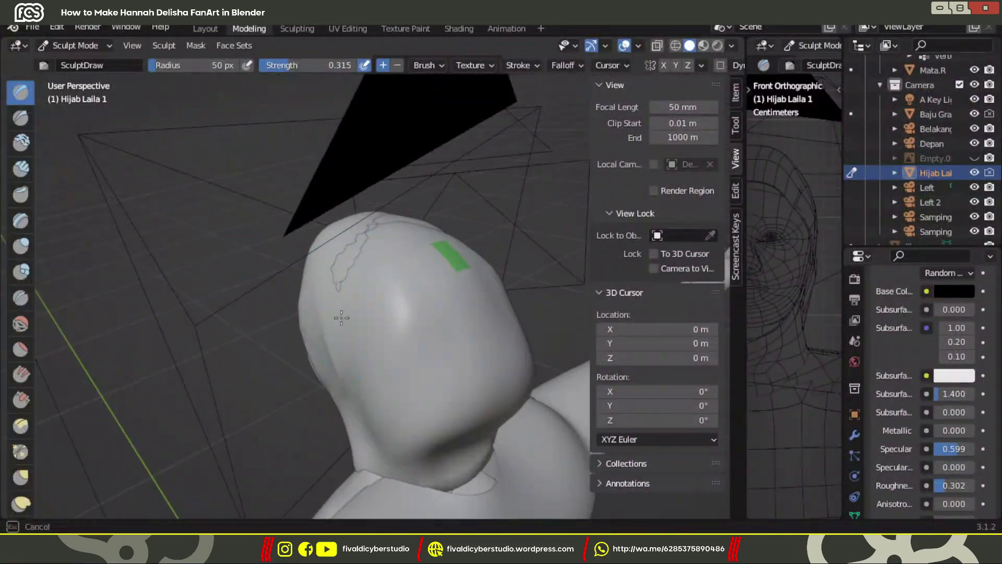
{"action": "key", "text": "z"}
{"action": "key", "text": "2"}
{"action": "key", "text": "ctrl+Tab"}
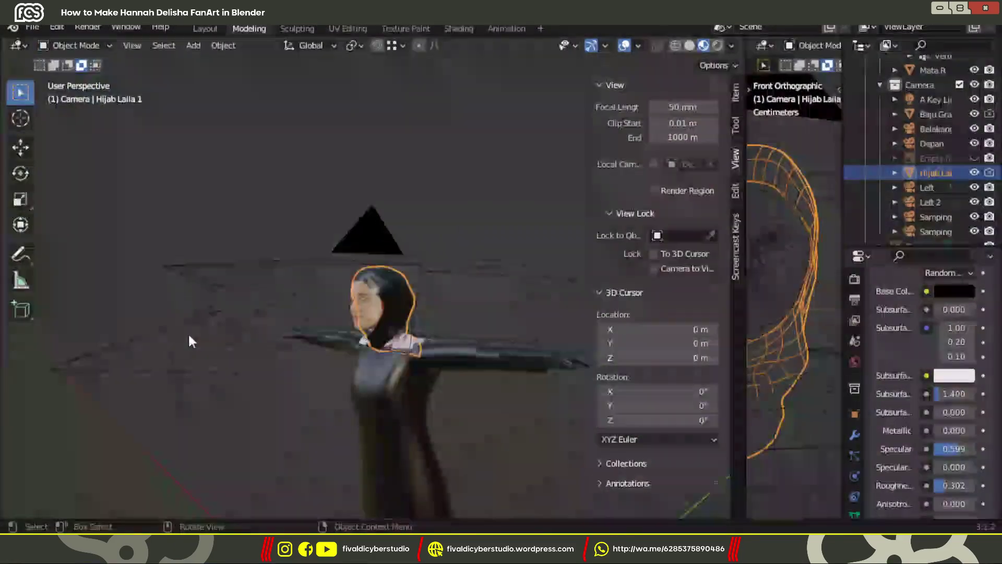
{"action": "mouse_move", "coordinate": [188, 332]}
{"action": "middle_mouse_down"}
{"action": "mouse_move", "coordinate": [336, 333]}
{"action": "mouse_move", "coordinate": [279, 262]}
{"action": "mouse_move", "coordinate": [399, 391]}
{"action": "middle_mouse_up"}
{"action": "left_click", "coordinate": [336, 333]}
Smooth the tunic over the chest with the Smooth brush in Sculpt Mode.
{"action": "key", "text": "ctrl+Tab"}
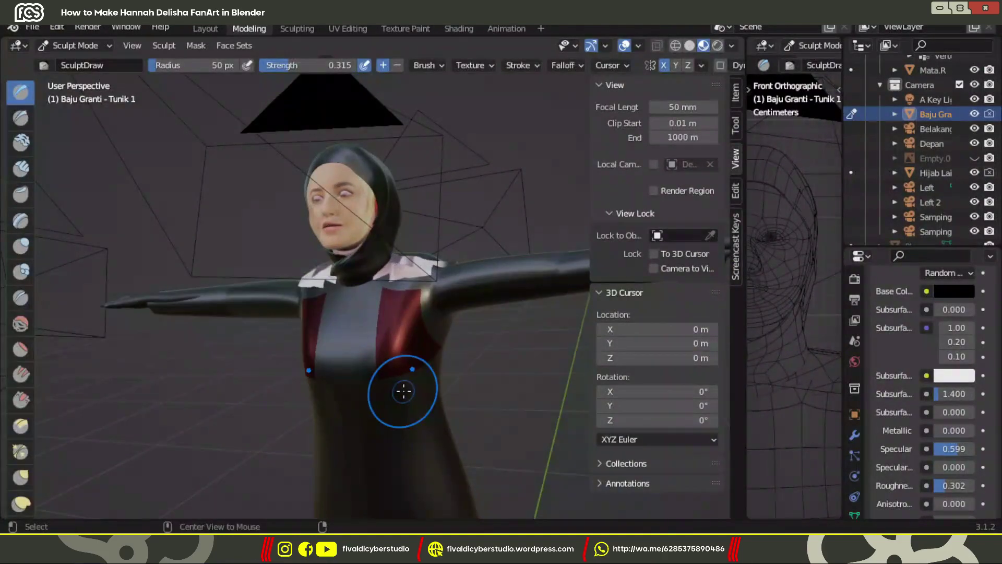
{"action": "left_click", "coordinate": [196, 46]}
{"action": "left_click", "coordinate": [242, 186]}
{"action": "middle_click_drag", "start_coordinate": [242, 98], "coordinate": [313, 209]}
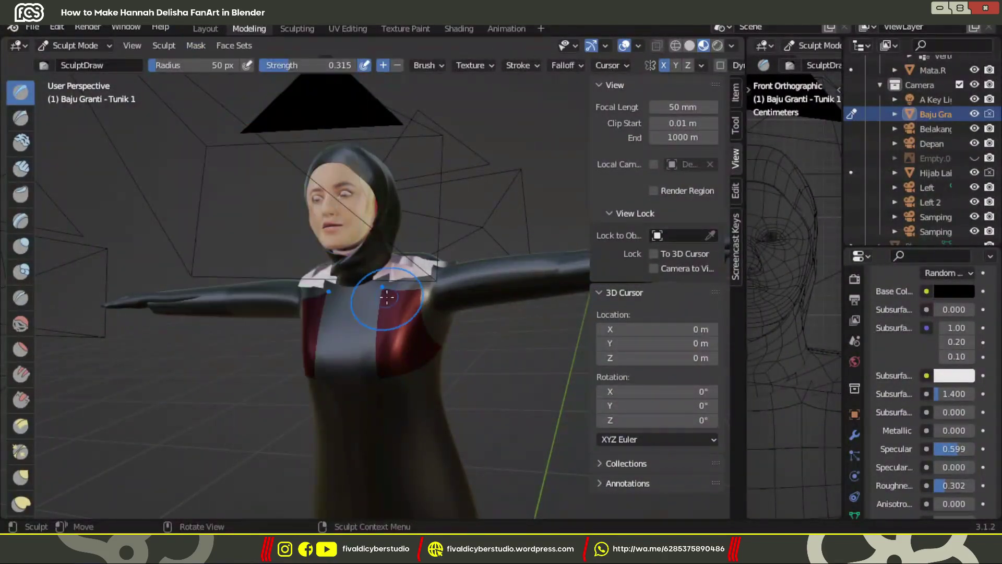
{"action": "scroll", "coordinate": [313, 209], "scroll_direction": "up", "scroll_amount": 3}
{"action": "key", "text": "s"}
{"action": "scroll", "coordinate": [440, 375], "scroll_direction": "down", "scroll_amount": 3}
Return to Object Mode with solid shading and view the figure from the front.
{"action": "key", "text": "z"}
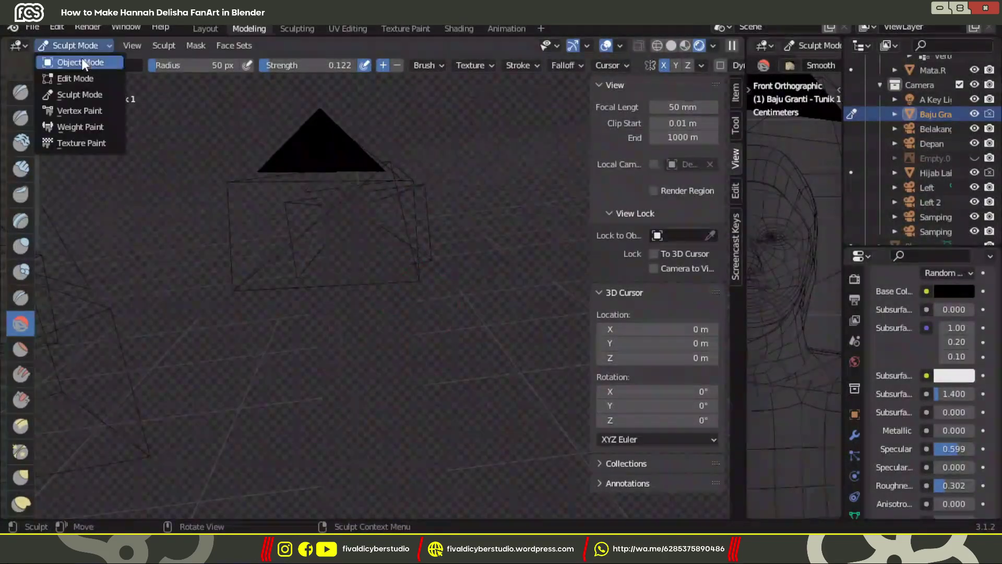
{"action": "left_click", "coordinate": [81, 62]}
{"action": "mouse_move", "coordinate": [360, 308]}
{"action": "middle_mouse_down"}
{"action": "mouse_move", "coordinate": [421, 331]}
{"action": "mouse_move", "coordinate": [413, 328]}
{"action": "mouse_move", "coordinate": [428, 313]}
{"action": "middle_mouse_up"}
{"action": "key", "text": "KP_1"}
{"action": "scroll", "coordinate": [439, 328], "scroll_direction": "down", "scroll_amount": 2}
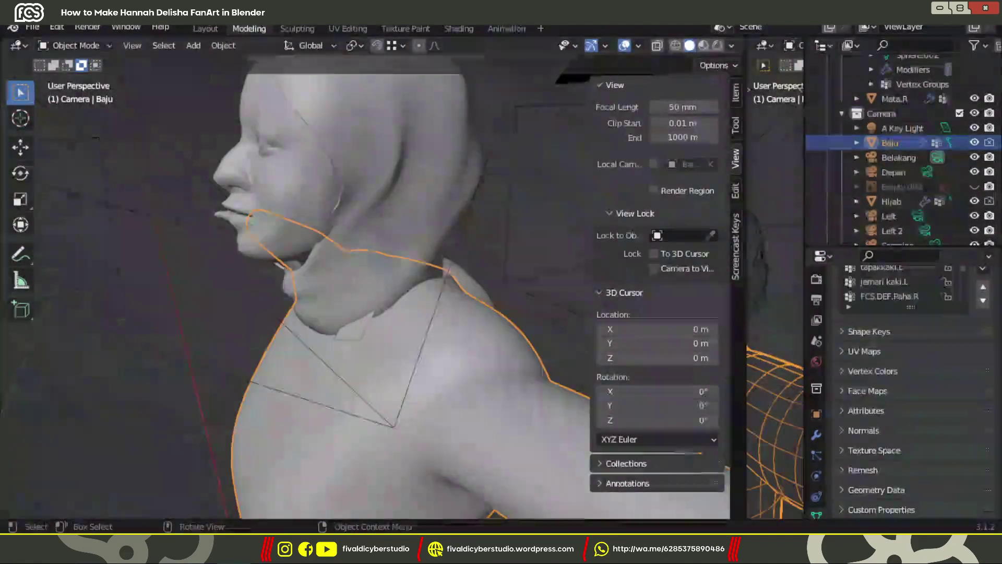
Select the hijab, box-select a band of its vertices in Edit Mode, and return to sculpting.
{"action": "left_click", "coordinate": [355, 290]}
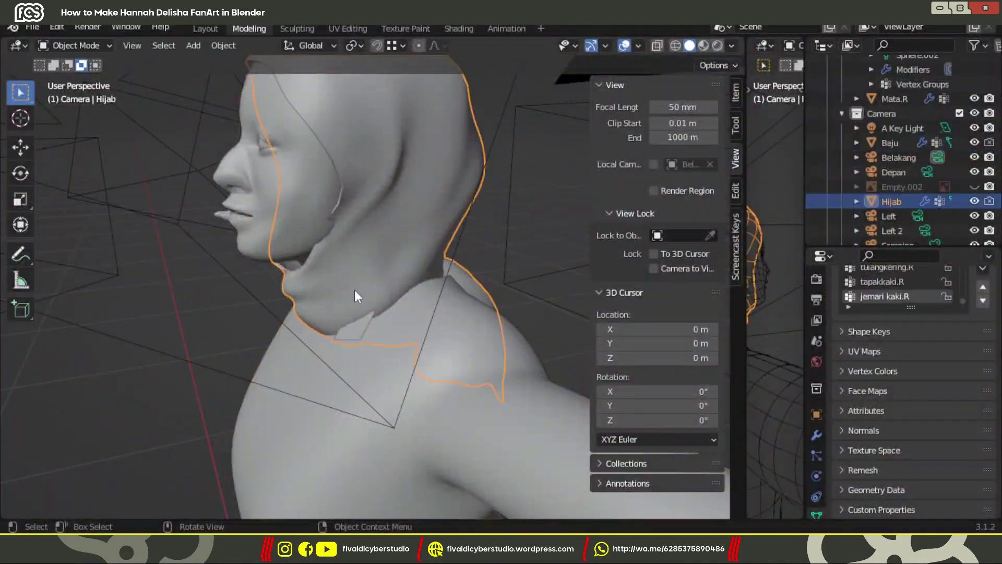
{"action": "scroll", "coordinate": [330, 349], "scroll_direction": "up", "scroll_amount": 3}
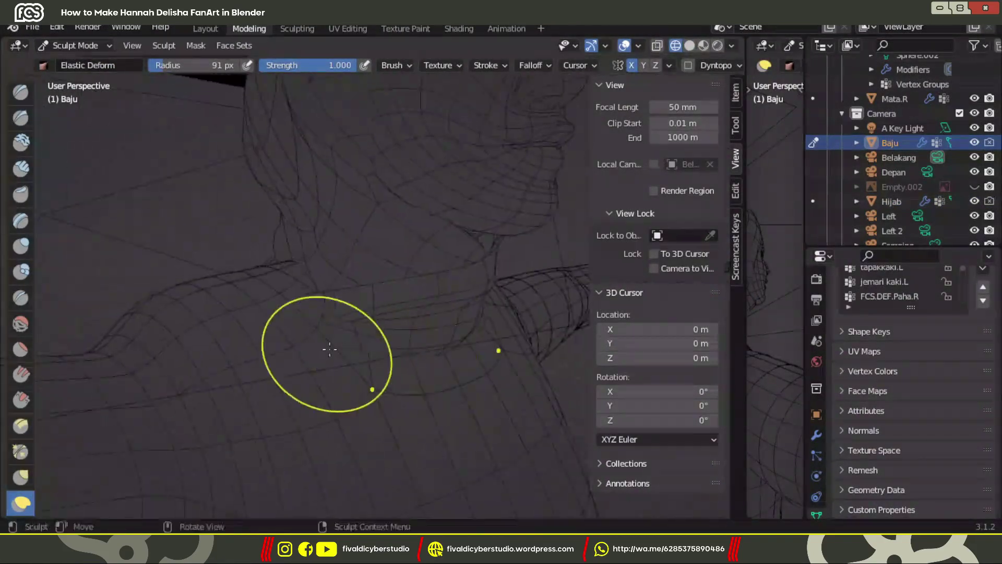
{"action": "scroll", "coordinate": [318, 294], "scroll_direction": "down", "scroll_amount": 5}
{"action": "key", "text": "z"}
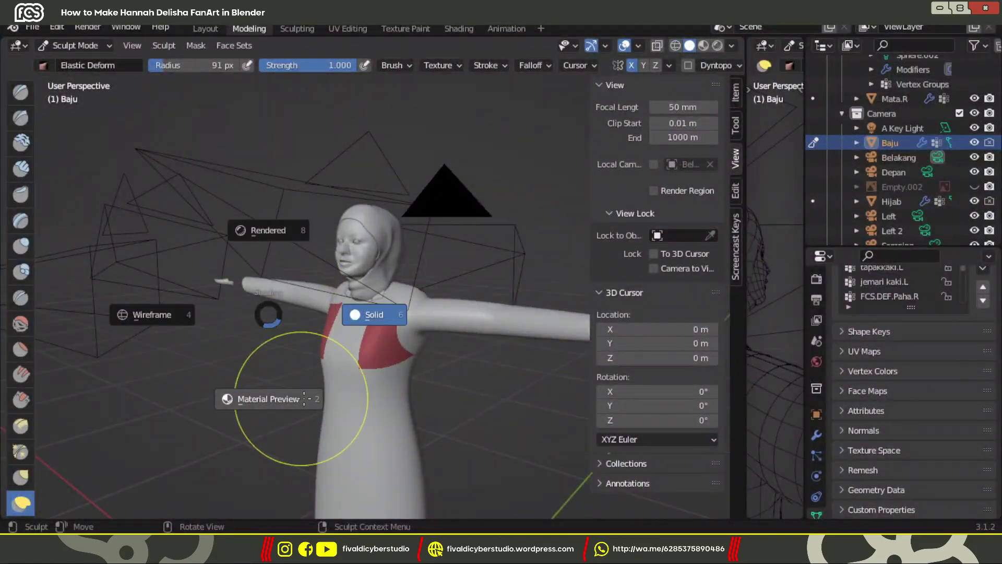
{"action": "left_click", "coordinate": [68, 46]}
{"action": "left_click", "coordinate": [85, 79]}
{"action": "right_click_drag", "start_coordinate": [303, 271], "coordinate": [452, 296], "text": "ctrl"}
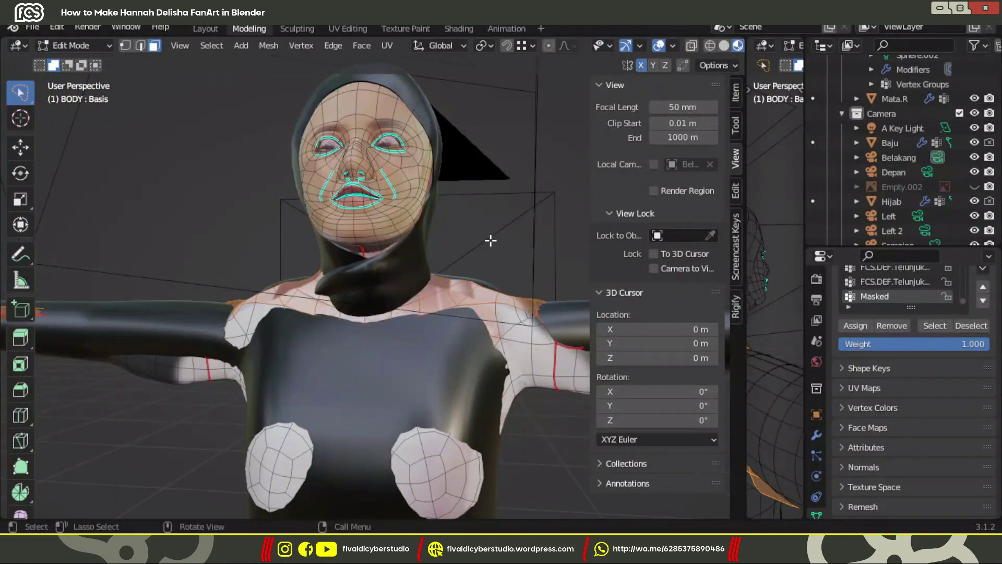
{"action": "scroll", "coordinate": [441, 324], "scroll_direction": "up", "scroll_amount": 2}
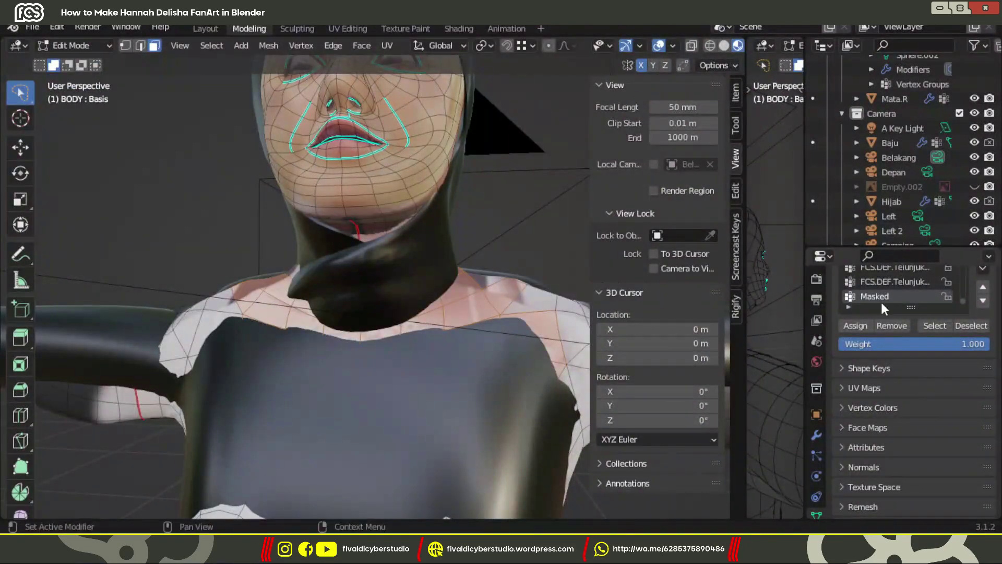
{"action": "key", "text": "Tab"}
{"action": "scroll", "coordinate": [410, 314], "scroll_direction": "down", "scroll_amount": 5}
Sculpt the hijab around both sides of the head with the Elastic Deform brush.
{"action": "mouse_move", "coordinate": [410, 313]}
{"action": "middle_mouse_down"}
{"action": "mouse_move", "coordinate": [294, 350]}
{"action": "mouse_move", "coordinate": [418, 247]}
{"action": "middle_mouse_up"}
{"action": "key", "text": "ctrl+Tab"}
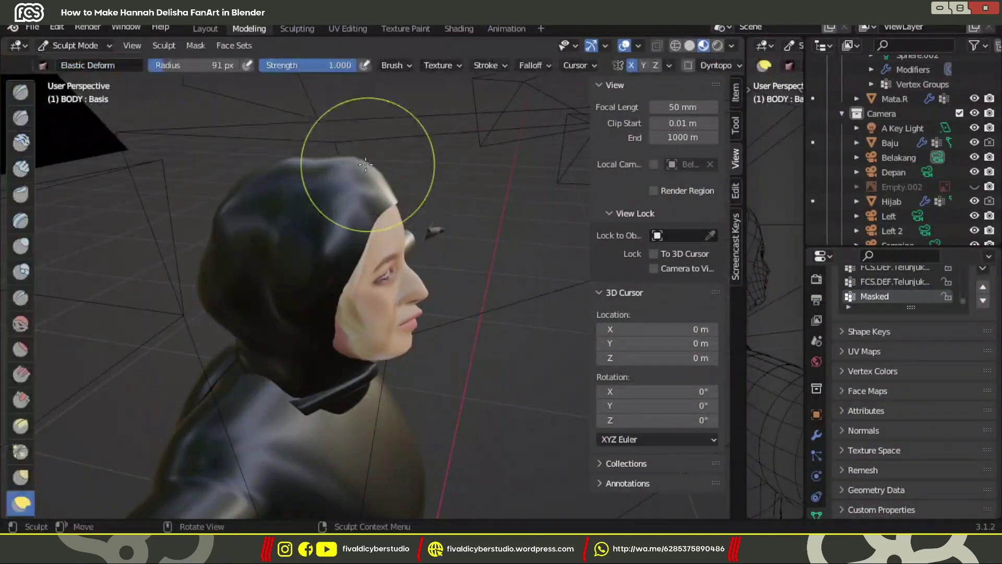
{"action": "mouse_move", "coordinate": [365, 164]}
{"action": "middle_mouse_down"}
{"action": "mouse_move", "coordinate": [260, 306]}
{"action": "mouse_move", "coordinate": [447, 179]}
{"action": "middle_mouse_up"}
{"action": "scroll", "coordinate": [369, 313], "scroll_direction": "down", "scroll_amount": 4}
{"action": "mouse_move", "coordinate": [302, 380]}
{"action": "middle_mouse_down"}
{"action": "mouse_move", "coordinate": [361, 279]}
{"action": "mouse_move", "coordinate": [376, 292]}
{"action": "middle_mouse_up"}
{"action": "scroll", "coordinate": [382, 297], "scroll_direction": "down", "scroll_amount": 2}
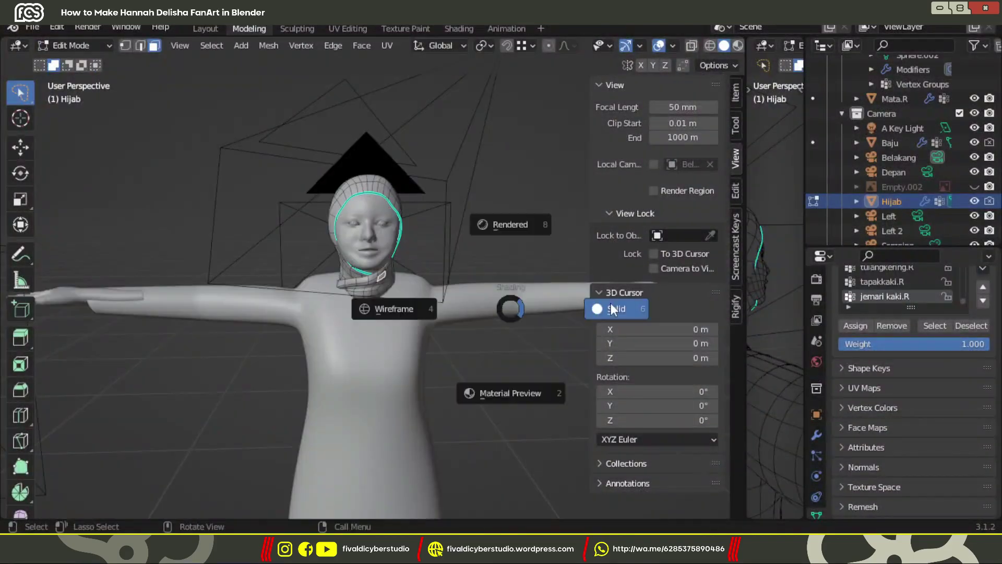
{"action": "middle_click_drag", "start_coordinate": [492, 335], "coordinate": [271, 279]}
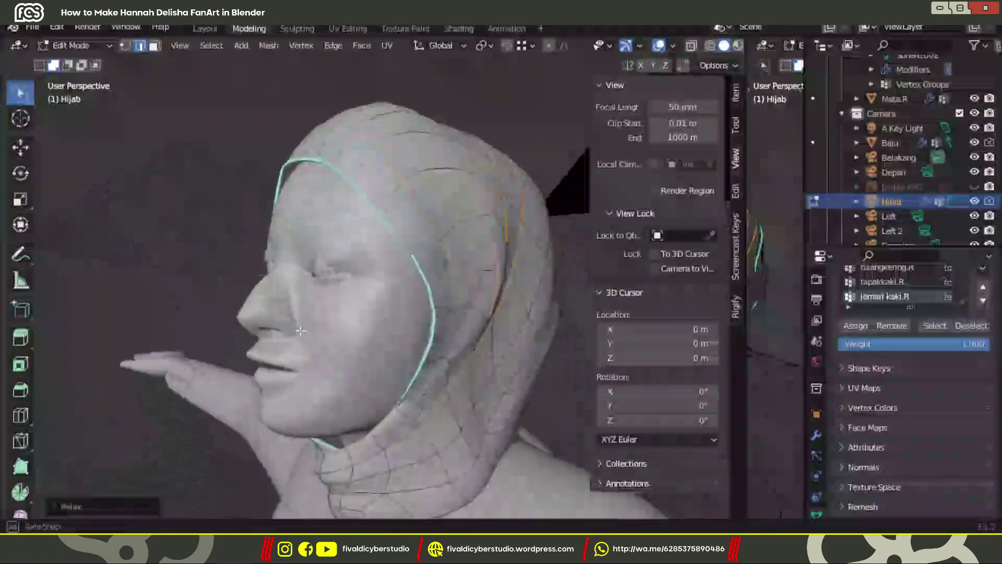
{"action": "mouse_move", "coordinate": [460, 255]}
{"action": "middle_mouse_down"}
{"action": "mouse_move", "coordinate": [335, 410]}
{"action": "mouse_move", "coordinate": [347, 346]}
{"action": "mouse_move", "coordinate": [407, 244]}
{"action": "middle_mouse_up"}
Refine the hijab's crown and forehead edge using the Elastic Deform and Draw brushes.
{"action": "left_click", "coordinate": [21, 503]}
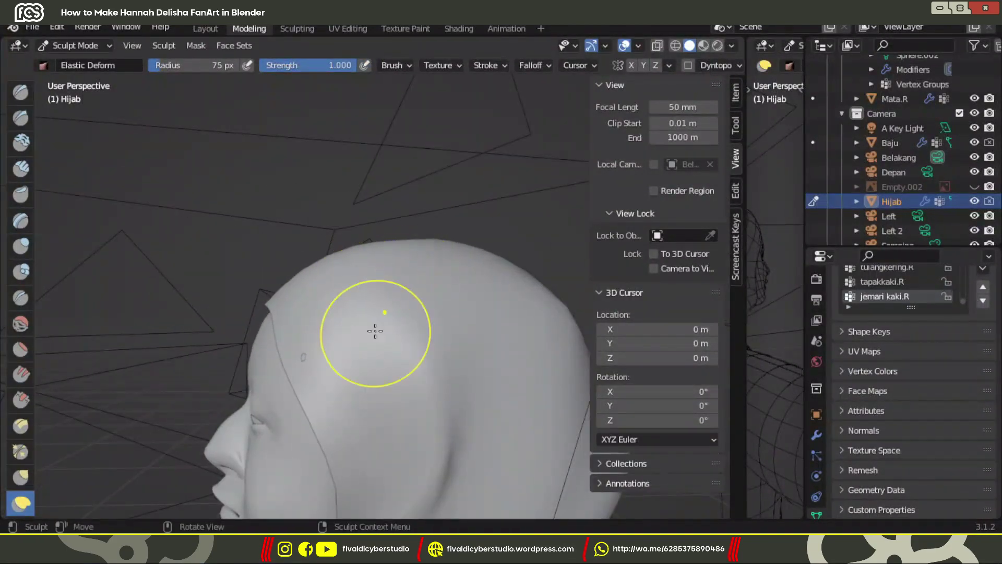
{"action": "mouse_move", "coordinate": [375, 331]}
{"action": "middle_mouse_down"}
{"action": "mouse_move", "coordinate": [436, 280]}
{"action": "mouse_move", "coordinate": [377, 265]}
{"action": "mouse_move", "coordinate": [512, 112]}
{"action": "middle_mouse_up"}
{"action": "key", "text": "x"}
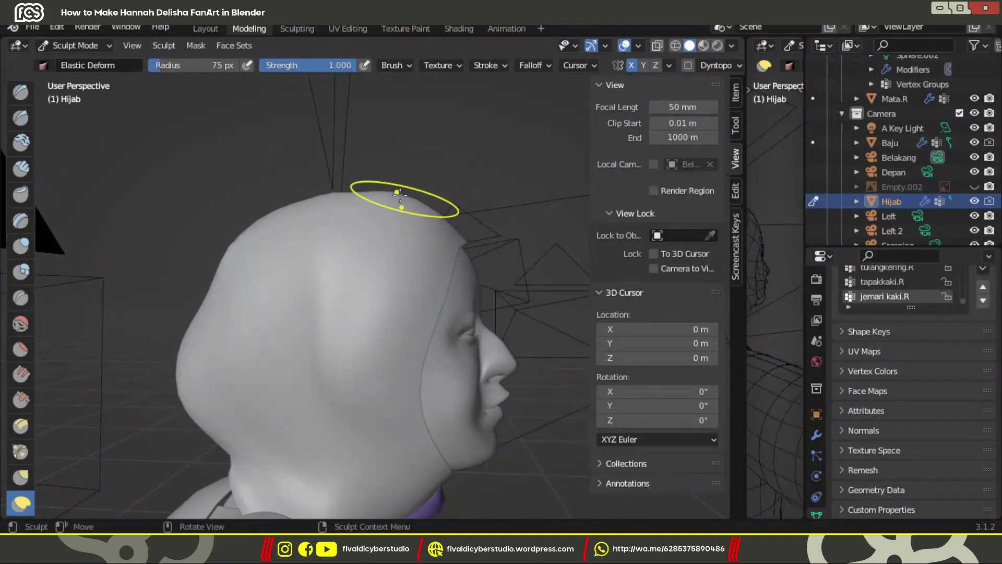
{"action": "mouse_move", "coordinate": [399, 193]}
{"action": "middle_mouse_down"}
{"action": "mouse_move", "coordinate": [400, 270]}
{"action": "mouse_move", "coordinate": [448, 264]}
{"action": "mouse_move", "coordinate": [90, 145]}
{"action": "middle_mouse_up"}
{"action": "left_click", "coordinate": [21, 92]}
{"action": "middle_click_drag", "start_coordinate": [414, 224], "coordinate": [389, 252]}
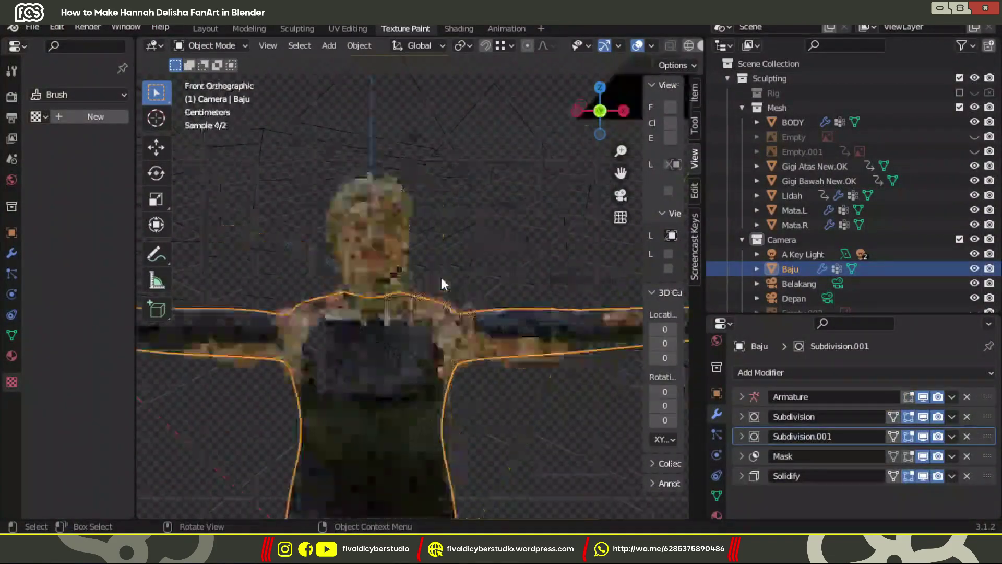
Switch sculpting to the tunic with a larger brush and shape its sleeve around the arm.
{"action": "left_click", "coordinate": [483, 308]}
{"action": "mouse_move", "coordinate": [484, 308]}
{"action": "middle_mouse_down"}
{"action": "mouse_move", "coordinate": [540, 321]}
{"action": "mouse_move", "coordinate": [489, 315]}
{"action": "mouse_move", "coordinate": [473, 281]}
{"action": "mouse_move", "coordinate": [447, 280]}
{"action": "mouse_move", "coordinate": [521, 286]}
{"action": "mouse_move", "coordinate": [470, 255]}
{"action": "mouse_move", "coordinate": [342, 295]}
{"action": "middle_mouse_up"}
{"action": "key", "text": "ctrl+Tab"}
{"action": "key", "text": "ctrl+Tab"}
{"action": "left_click", "coordinate": [452, 276]}
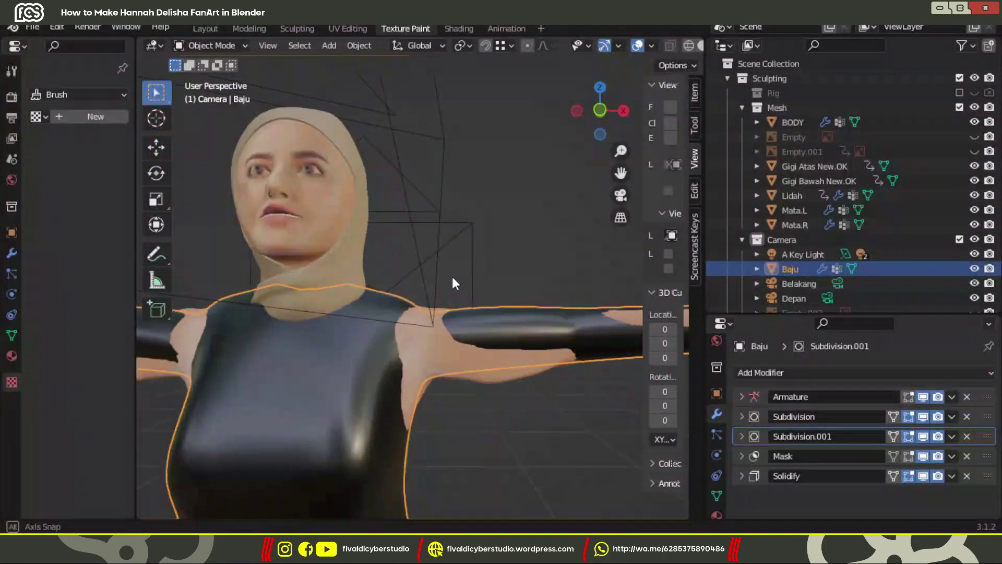
{"action": "key", "text": "ctrl+Tab"}
{"action": "middle_click_drag", "start_coordinate": [452, 277], "coordinate": [529, 347]}
{"action": "key", "text": "f"}
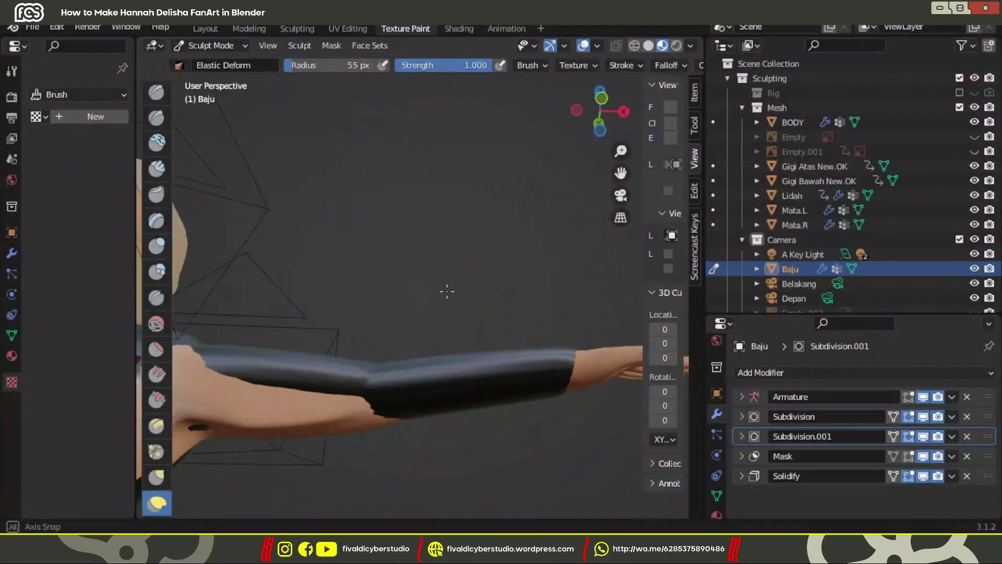
{"action": "mouse_move", "coordinate": [447, 291]}
{"action": "middle_mouse_down"}
{"action": "mouse_move", "coordinate": [302, 385]}
{"action": "mouse_move", "coordinate": [325, 331]}
{"action": "mouse_move", "coordinate": [364, 386]}
{"action": "middle_mouse_up"}
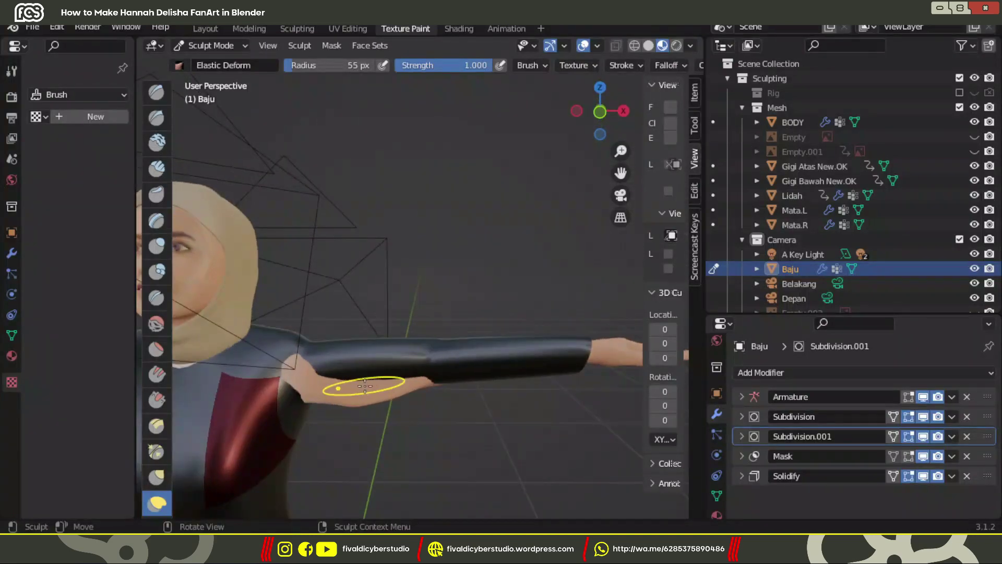
{"action": "mouse_move", "coordinate": [427, 376]}
{"action": "middle_mouse_down"}
{"action": "mouse_move", "coordinate": [347, 313]}
{"action": "mouse_move", "coordinate": [522, 355]}
{"action": "middle_mouse_up"}
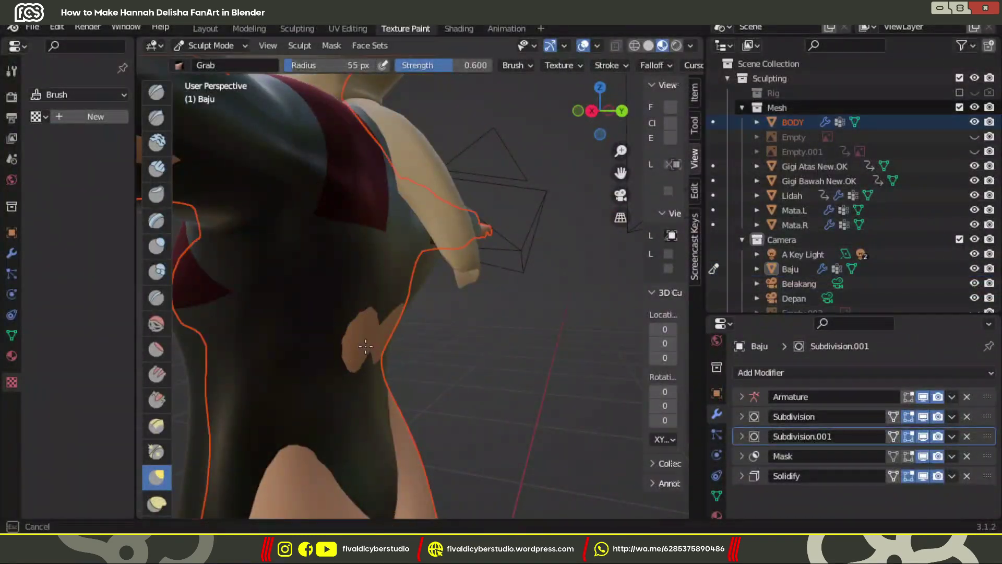
Colour objects randomly in solid view and resume sculpting the tunic from the right side.
{"action": "left_click", "coordinate": [217, 93]}
{"action": "scroll", "coordinate": [350, 332], "scroll_direction": "down", "scroll_amount": 5}
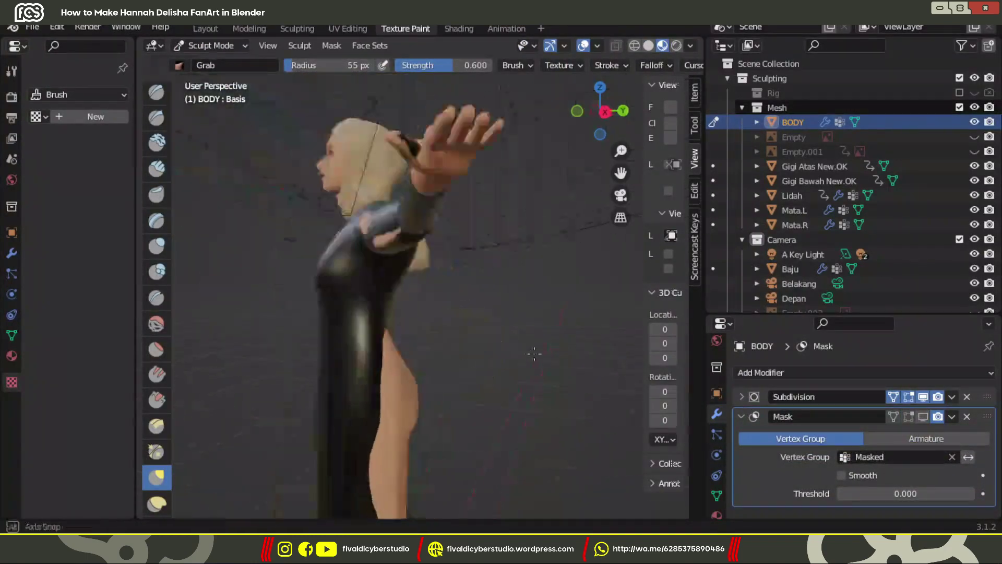
{"action": "scroll", "coordinate": [658, 138], "scroll_direction": "up", "scroll_amount": 5}
{"action": "left_click", "coordinate": [690, 45]}
{"action": "left_click", "coordinate": [682, 246]}
{"action": "left_click", "coordinate": [791, 269]}
{"action": "key", "text": "KP_3"}
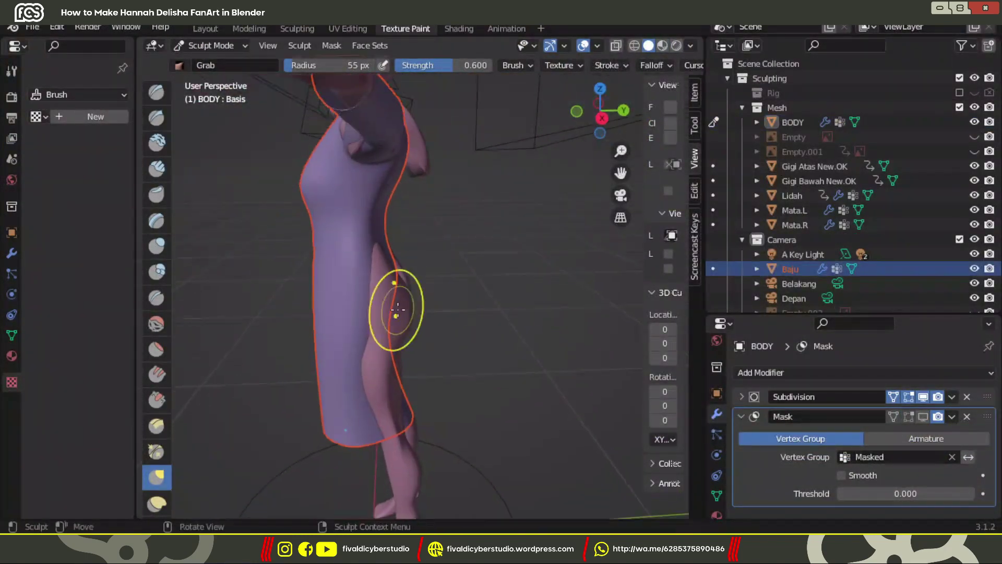
{"action": "key", "text": "ctrl+Tab"}
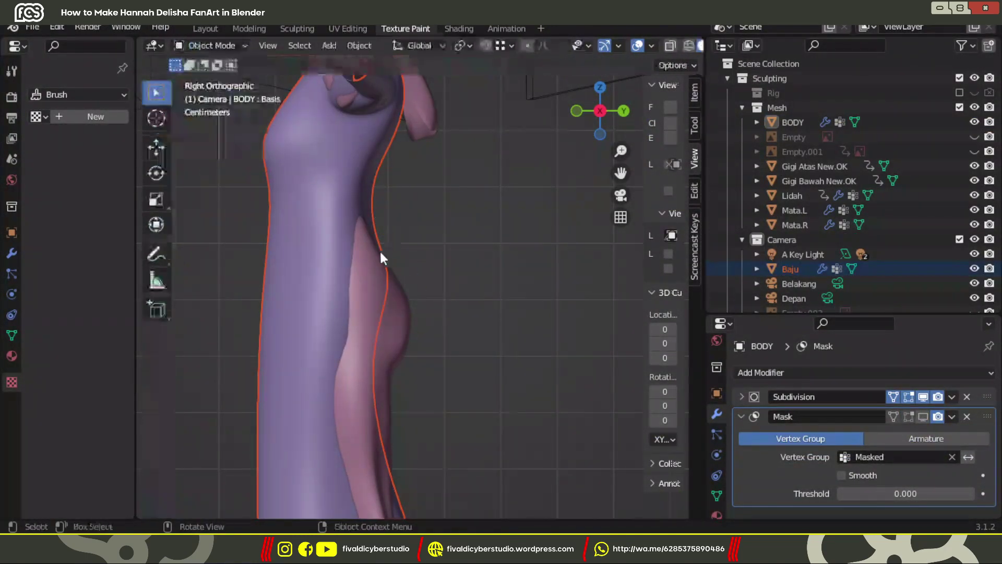
{"action": "key", "text": "ctrl+Tab"}
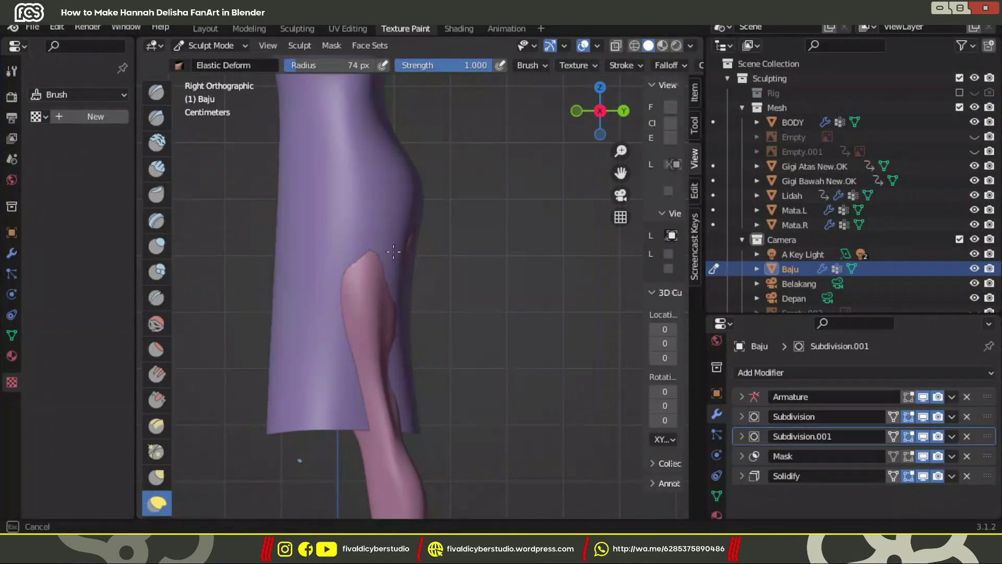
Sculpt the tunic's shoulder, hips and sides to follow the body from front, side and back.
{"action": "mouse_move", "coordinate": [393, 252]}
{"action": "middle_mouse_down"}
{"action": "mouse_move", "coordinate": [459, 297]}
{"action": "mouse_move", "coordinate": [476, 371]}
{"action": "mouse_move", "coordinate": [313, 328]}
{"action": "mouse_move", "coordinate": [529, 318]}
{"action": "middle_mouse_up"}
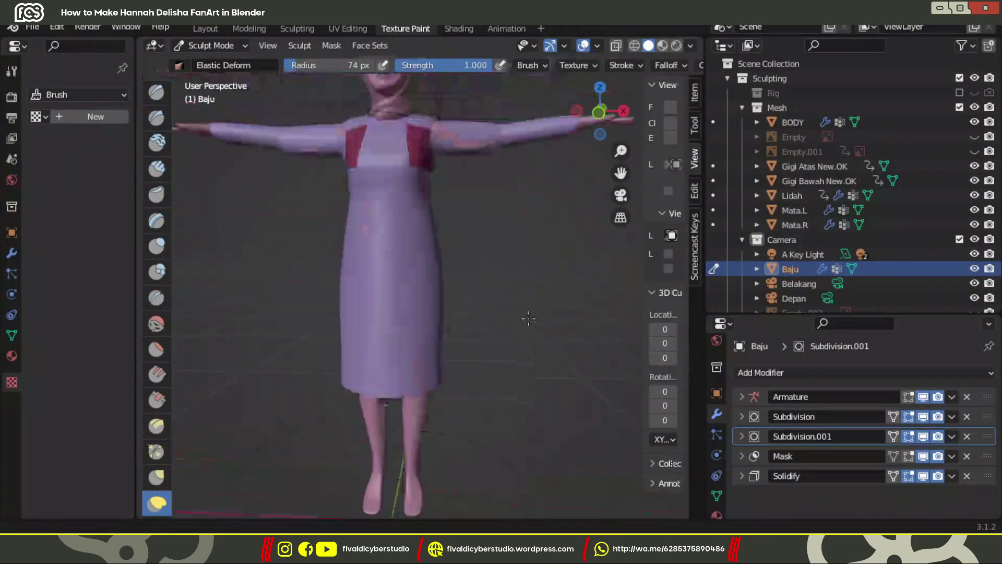
{"action": "scroll", "coordinate": [312, 329], "scroll_direction": "up", "scroll_amount": 3}
{"action": "mouse_move", "coordinate": [311, 329]}
{"action": "middle_mouse_down"}
{"action": "mouse_move", "coordinate": [454, 336]}
{"action": "mouse_move", "coordinate": [419, 313]}
{"action": "middle_mouse_up"}
{"action": "scroll", "coordinate": [387, 250], "scroll_direction": "up", "scroll_amount": 3}
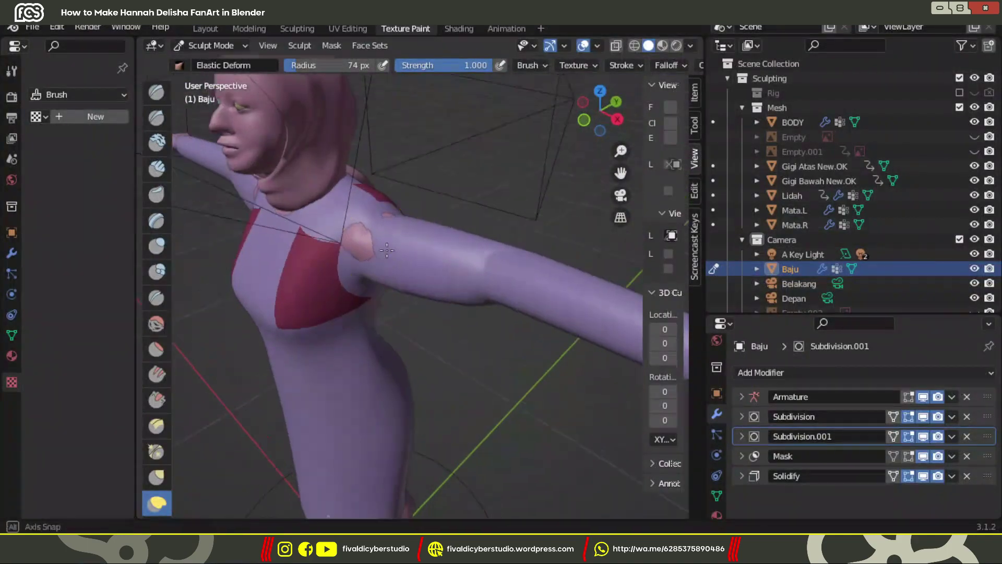
{"action": "mouse_move", "coordinate": [421, 233]}
{"action": "middle_mouse_down"}
{"action": "mouse_move", "coordinate": [408, 301]}
{"action": "mouse_move", "coordinate": [515, 202]}
{"action": "middle_mouse_up"}
{"action": "scroll", "coordinate": [515, 201], "scroll_direction": "down", "scroll_amount": 5}
{"action": "scroll", "coordinate": [365, 261], "scroll_direction": "up", "scroll_amount": 3}
Return to object mode, show the tunic's material, and turn the side panel into an Image Editor listing images.
{"action": "left_click", "coordinate": [205, 46]}
{"action": "left_click", "coordinate": [209, 59]}
{"action": "left_click", "coordinate": [383, 239]}
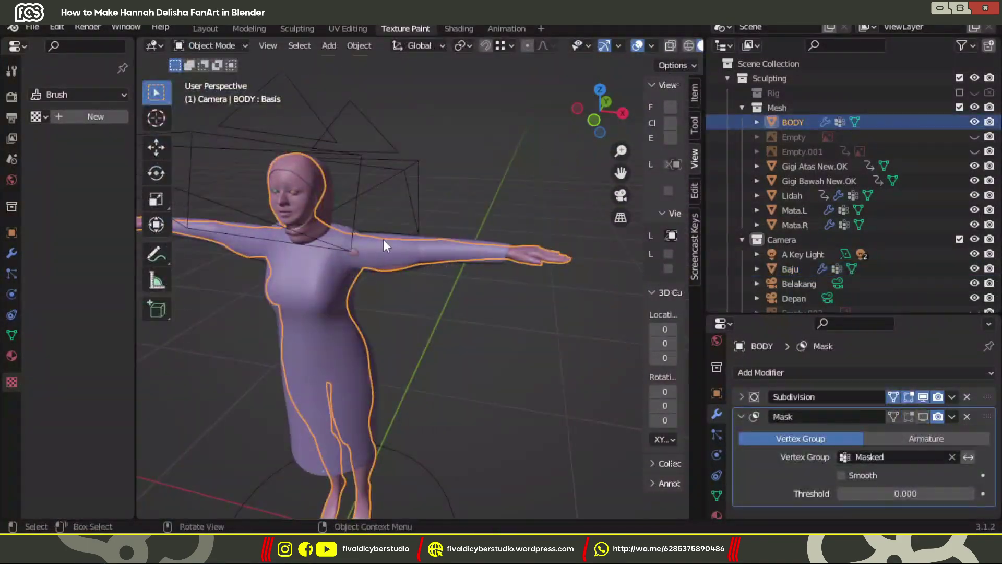
{"action": "left_click", "coordinate": [717, 514]}
{"action": "left_click", "coordinate": [722, 44]}
{"action": "left_click", "coordinate": [223, 103]}
{"action": "left_click", "coordinate": [873, 46]}
Display the New Freechar 7.png reference and orbit in close to the face from below.
{"action": "scroll", "coordinate": [776, 167], "scroll_direction": "down", "scroll_amount": 3}
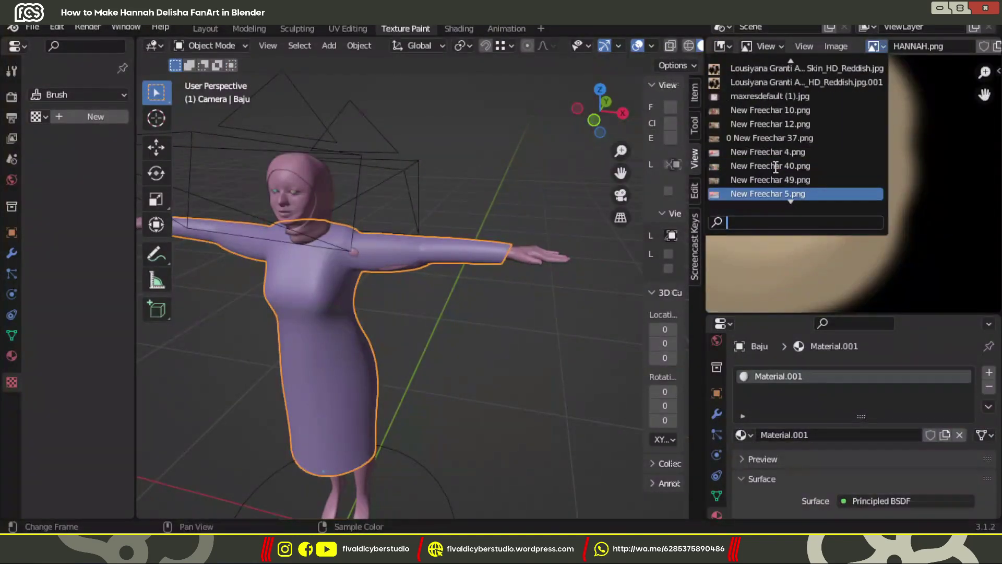
{"action": "left_click", "coordinate": [756, 138]}
{"action": "scroll", "coordinate": [947, 340], "scroll_direction": "down", "scroll_amount": 6}
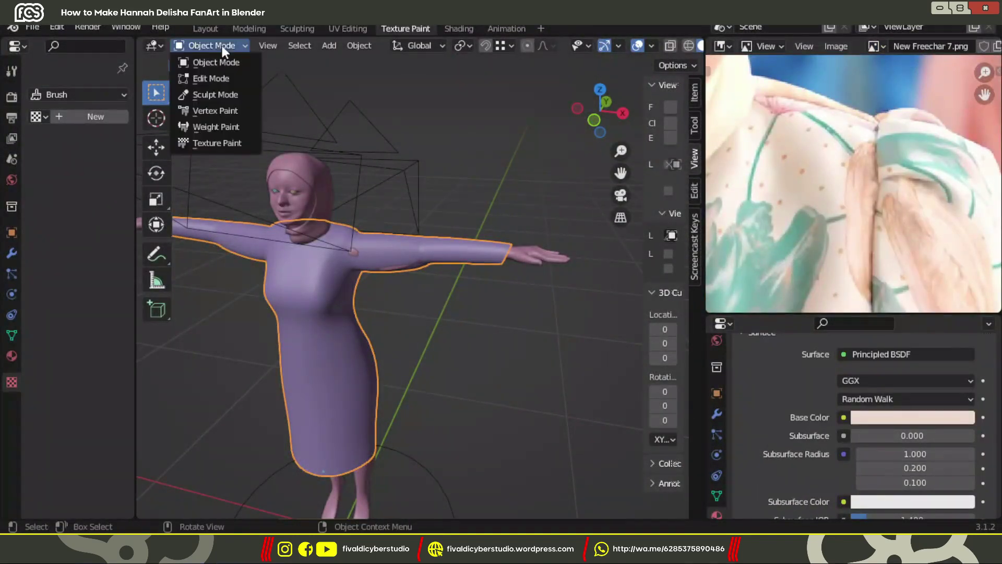
{"action": "left_click", "coordinate": [216, 62]}
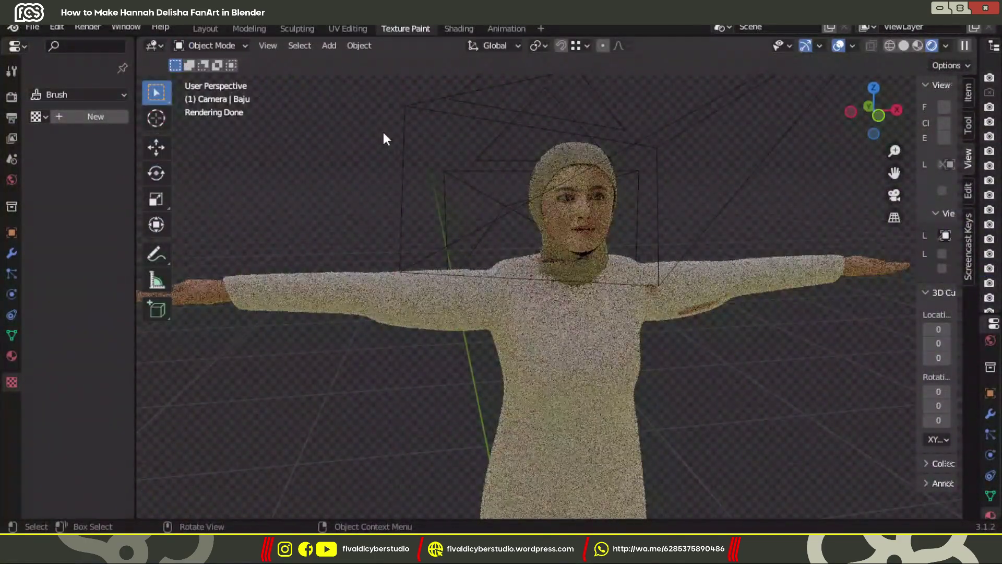
{"action": "mouse_move", "coordinate": [715, 340]}
{"action": "middle_mouse_down"}
{"action": "mouse_move", "coordinate": [606, 351]}
{"action": "mouse_move", "coordinate": [505, 202]}
{"action": "middle_mouse_up"}
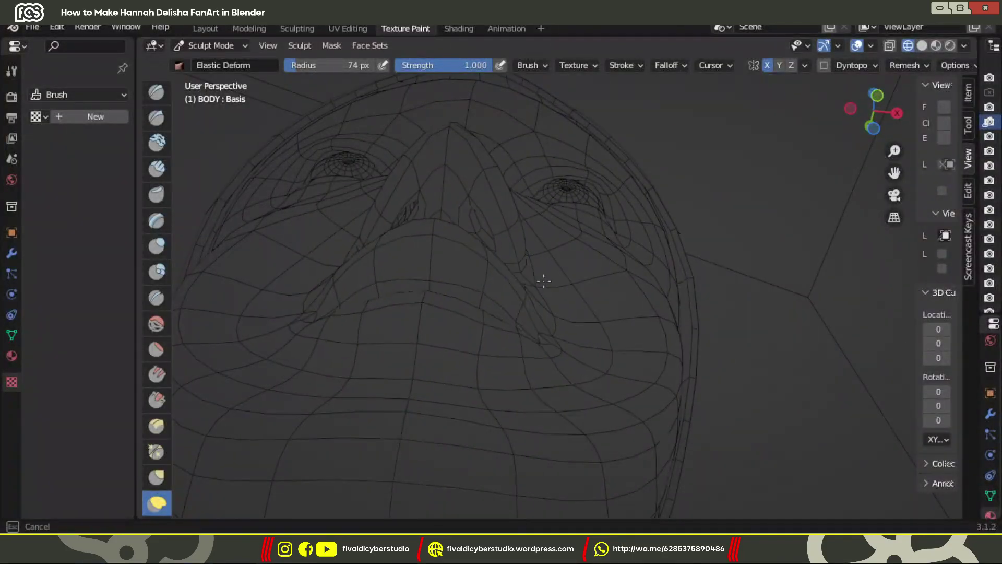
View the face in Material Preview and orbit around the textured figure, back in object mode.
{"action": "mouse_move", "coordinate": [537, 285]}
{"action": "middle_mouse_down"}
{"action": "mouse_move", "coordinate": [476, 272]}
{"action": "mouse_move", "coordinate": [586, 253]}
{"action": "mouse_move", "coordinate": [593, 329]}
{"action": "mouse_move", "coordinate": [675, 304]}
{"action": "mouse_move", "coordinate": [578, 356]}
{"action": "mouse_move", "coordinate": [569, 352]}
{"action": "middle_mouse_up"}
{"action": "key", "text": "z"}
{"action": "left_click", "coordinate": [548, 376]}
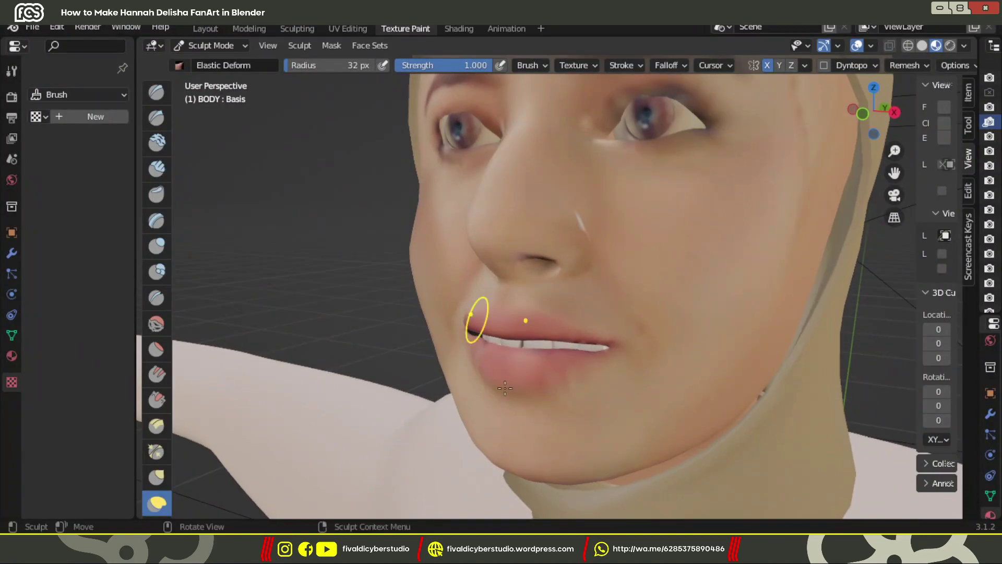
{"action": "scroll", "coordinate": [480, 346], "scroll_direction": "down", "scroll_amount": 5}
{"action": "mouse_move", "coordinate": [480, 347]}
{"action": "middle_mouse_down"}
{"action": "mouse_move", "coordinate": [555, 347]}
{"action": "mouse_move", "coordinate": [776, 239]}
{"action": "middle_mouse_up"}
{"action": "middle_click_drag", "start_coordinate": [683, 199], "coordinate": [622, 265]}
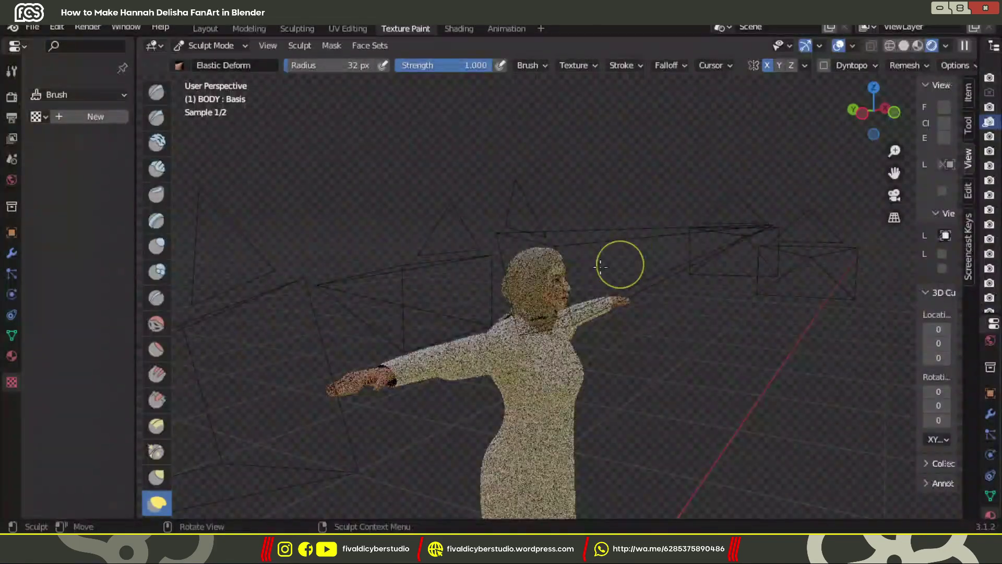
{"action": "key", "text": "ctrl+Tab"}
{"action": "scroll", "coordinate": [735, 176], "scroll_direction": "up", "scroll_amount": 3}
{"action": "key", "text": "grave"}
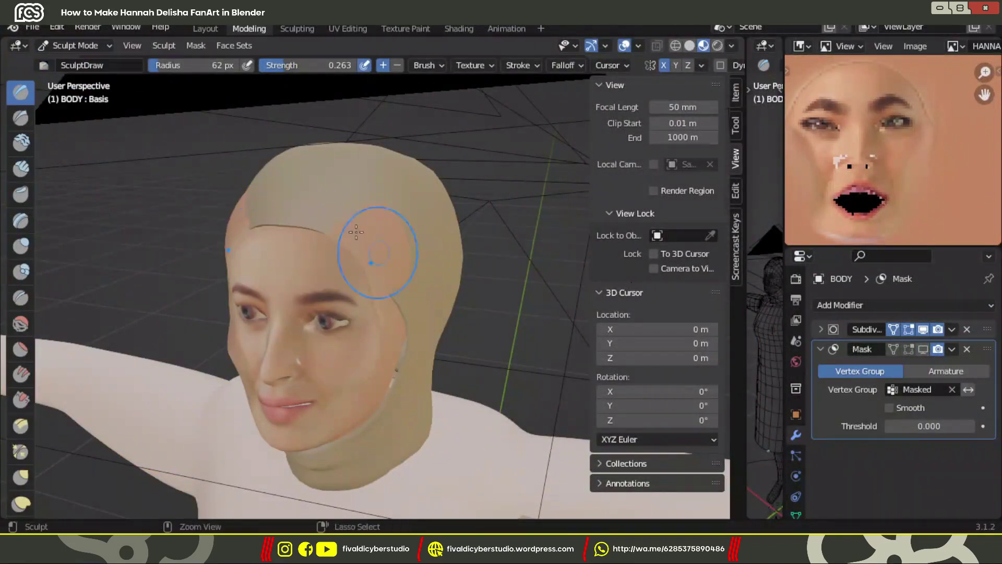
Shape a patch of the hijab to the camera reference, then return to a free Solid-shaded view.
{"action": "left_click_drag", "start_coordinate": [373, 246], "coordinate": [372, 250]}
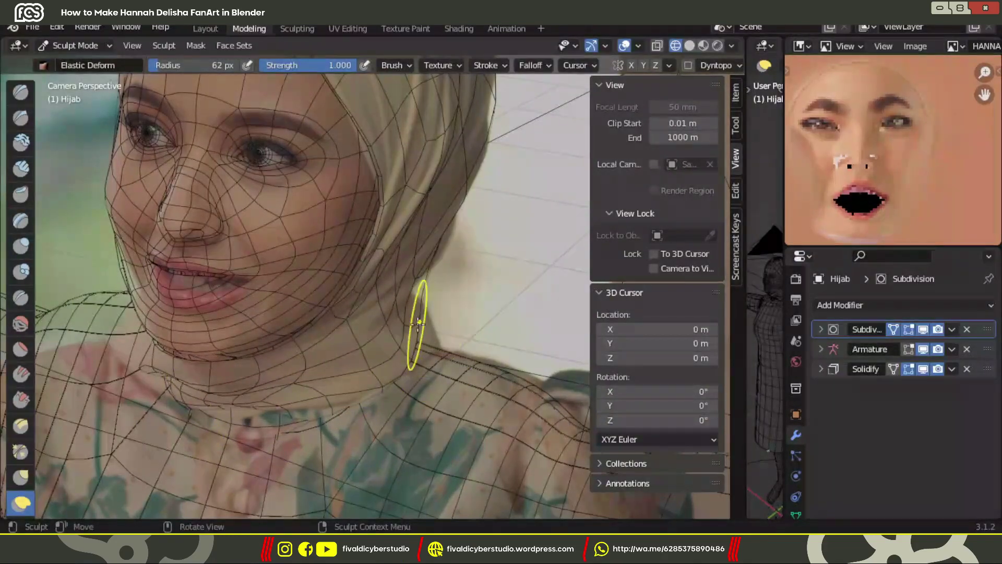
{"action": "key", "text": "grave"}
{"action": "key", "text": "z"}
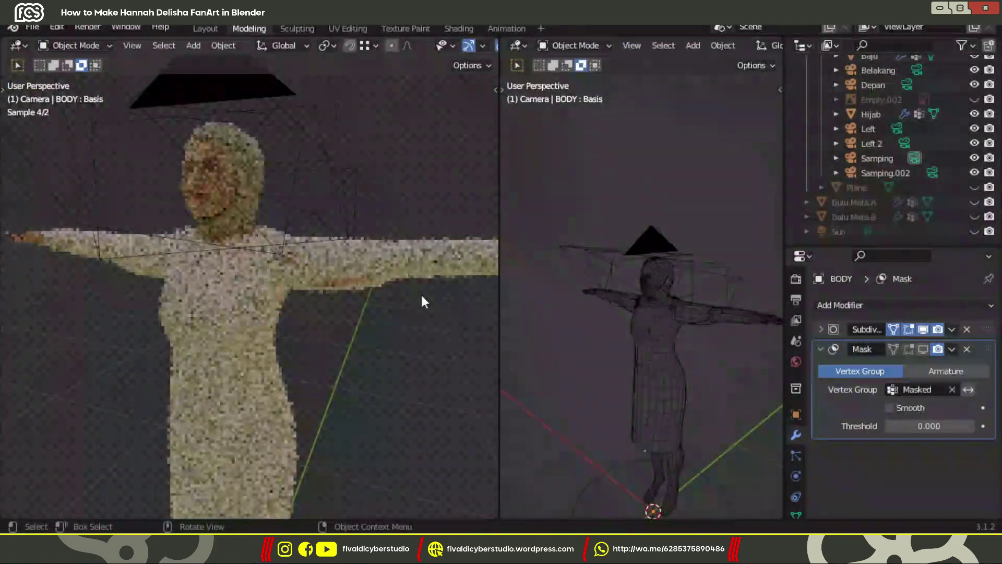
Orbit the rendered figure to its side, then check it from the Top view.
{"action": "middle_click_drag", "start_coordinate": [355, 340], "coordinate": [394, 343]}
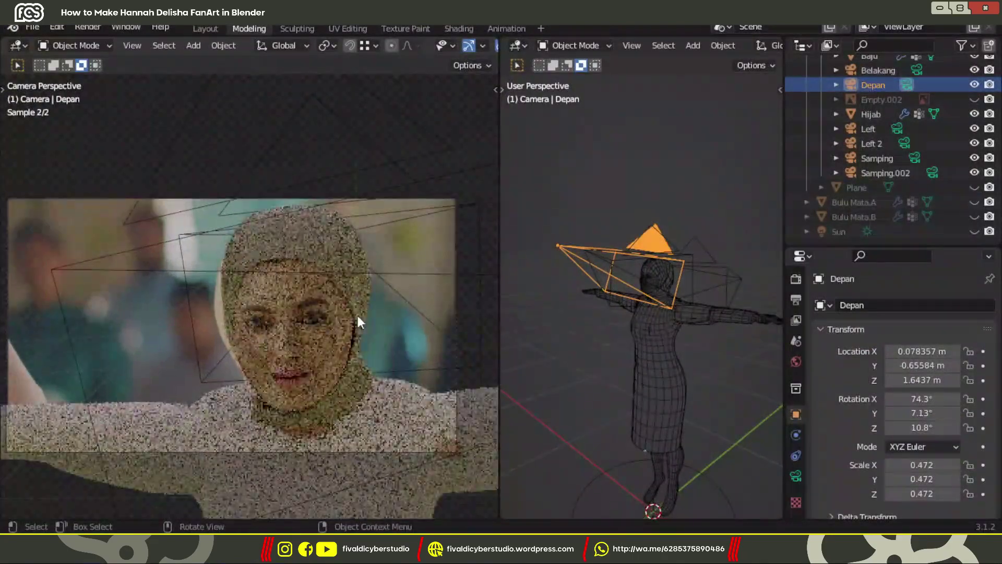
{"action": "key", "text": "grave"}
{"action": "left_click", "coordinate": [652, 195]}
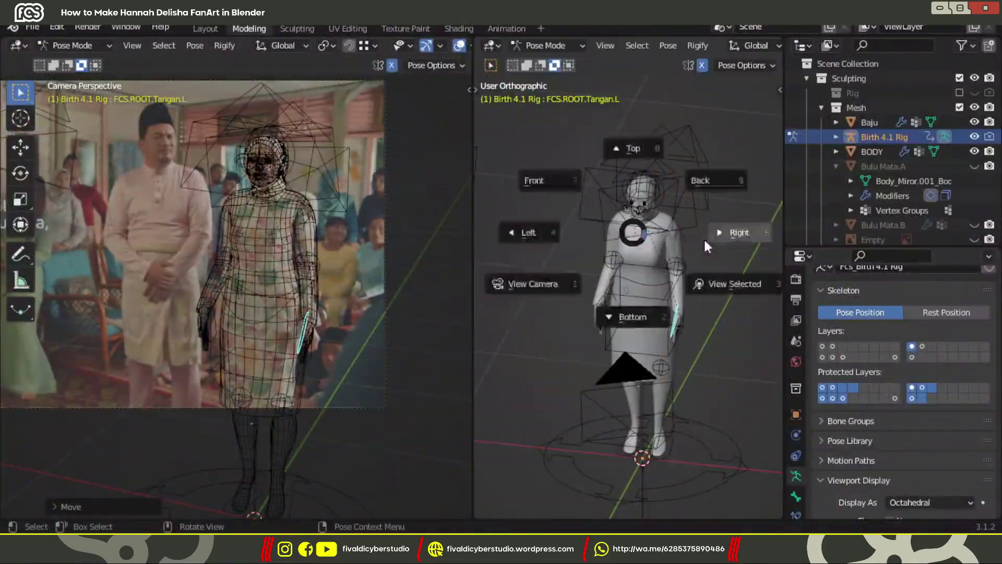
Rotate the left and right hand controls to match the reference photo's hands.
{"action": "left_click", "coordinate": [703, 236]}
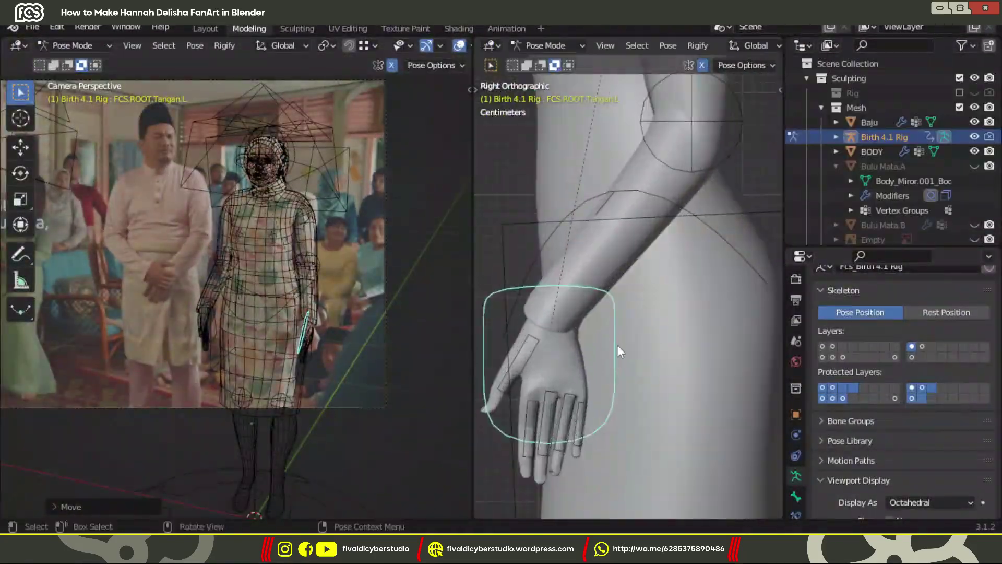
{"action": "left_click", "coordinate": [578, 329]}
{"action": "middle_click_drag", "start_coordinate": [573, 407], "coordinate": [677, 356]}
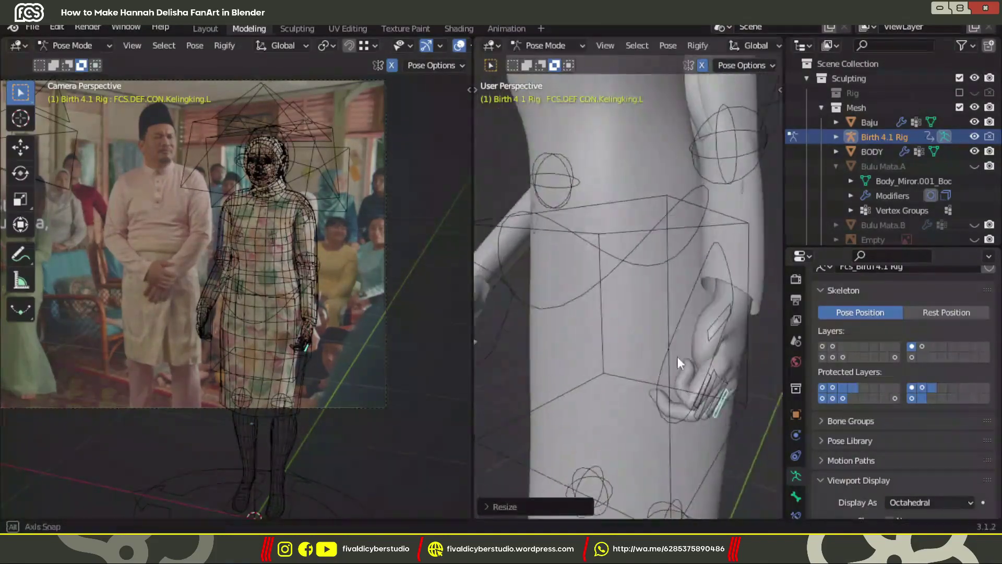
{"action": "scroll", "coordinate": [609, 348], "scroll_direction": "down", "scroll_amount": 3}
{"action": "scroll", "coordinate": [381, 357], "scroll_direction": "up", "scroll_amount": 5}
{"action": "left_click", "coordinate": [690, 342]}
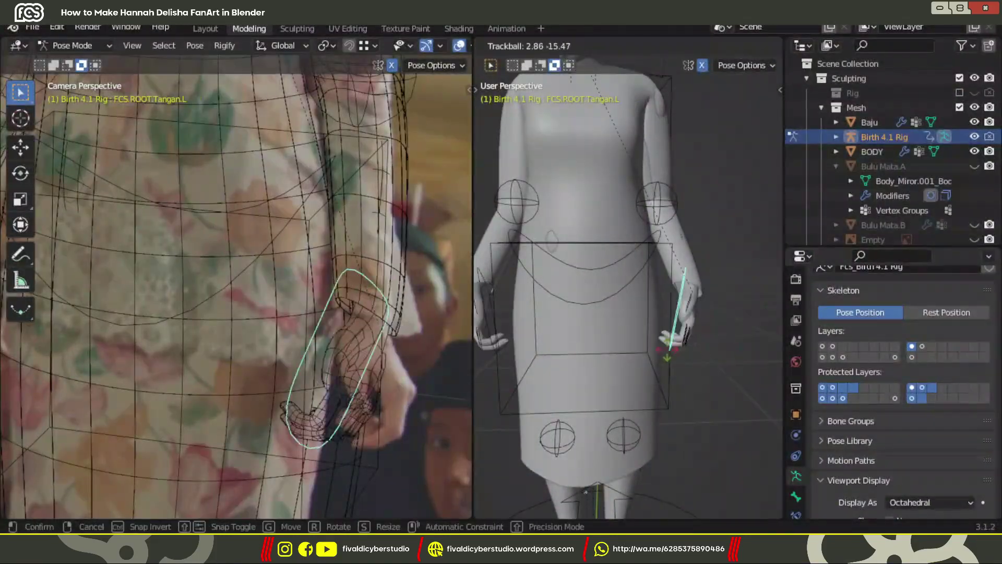
{"action": "left_click", "coordinate": [540, 385]}
{"action": "left_click", "coordinate": [371, 403]}
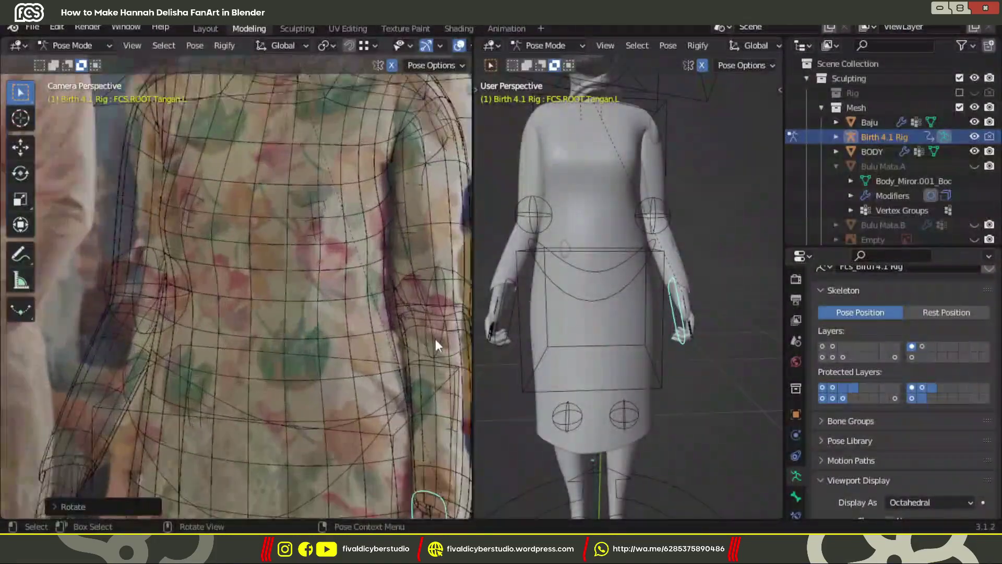
{"action": "scroll", "coordinate": [434, 336], "scroll_direction": "down", "scroll_amount": 5}
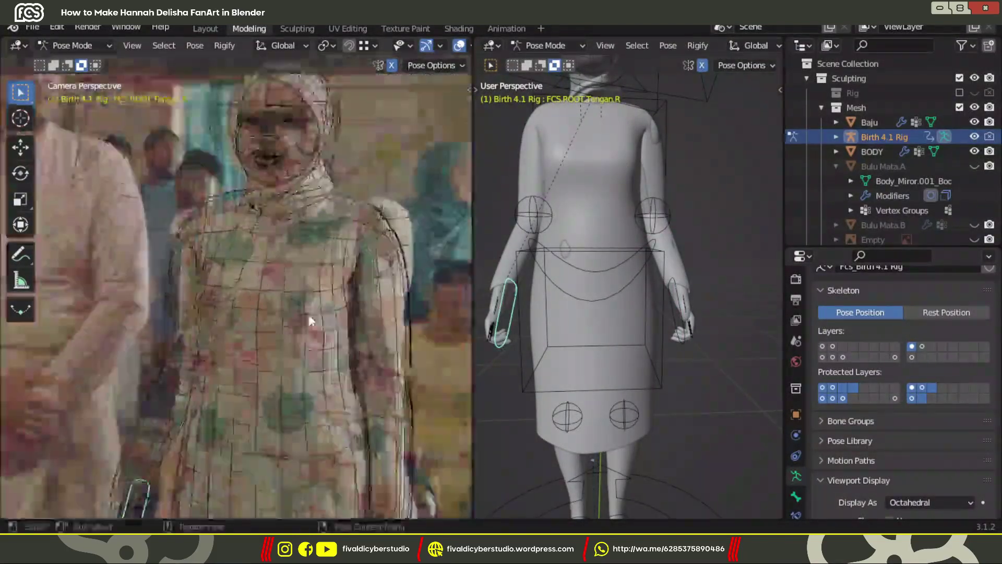
{"action": "scroll", "coordinate": [314, 313], "scroll_direction": "up", "scroll_amount": 4}
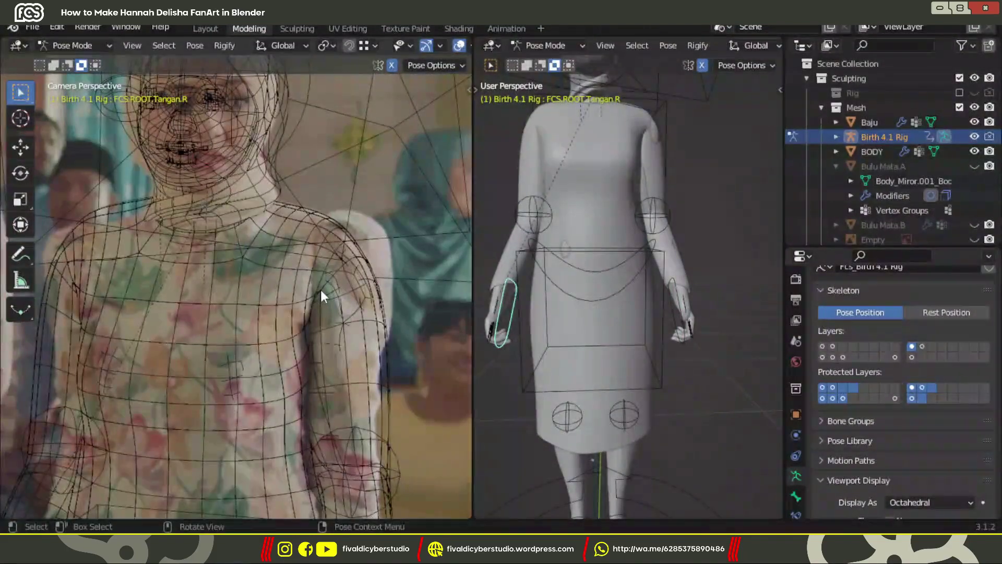
{"action": "scroll", "coordinate": [356, 252], "scroll_direction": "down", "scroll_amount": 2}
Switch to object mode, reselect the rig and show its transform values.
{"action": "key", "text": "ctrl+Tab"}
{"action": "left_click", "coordinate": [245, 159]}
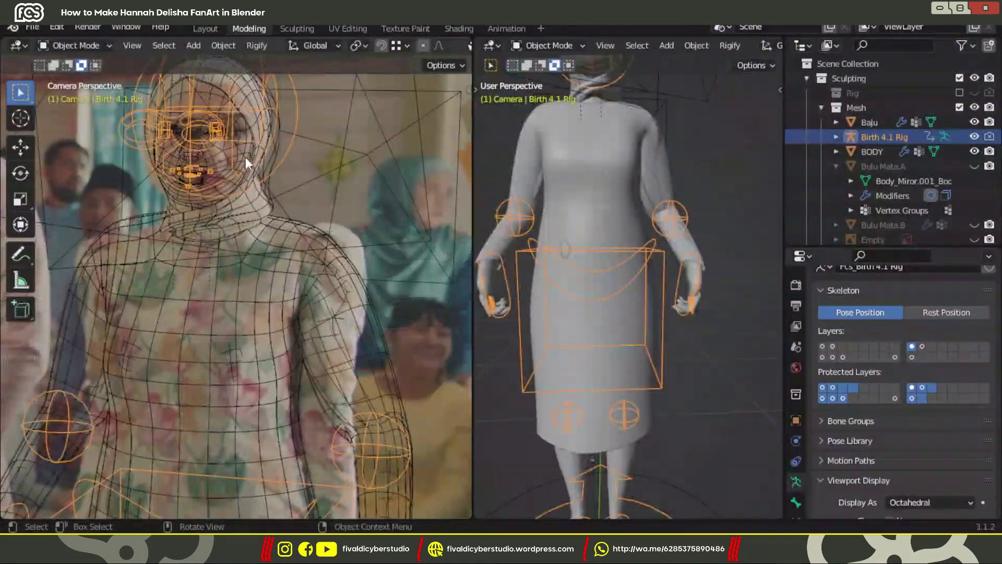
{"action": "left_click", "coordinate": [796, 441]}
{"action": "left_click", "coordinate": [322, 338]}
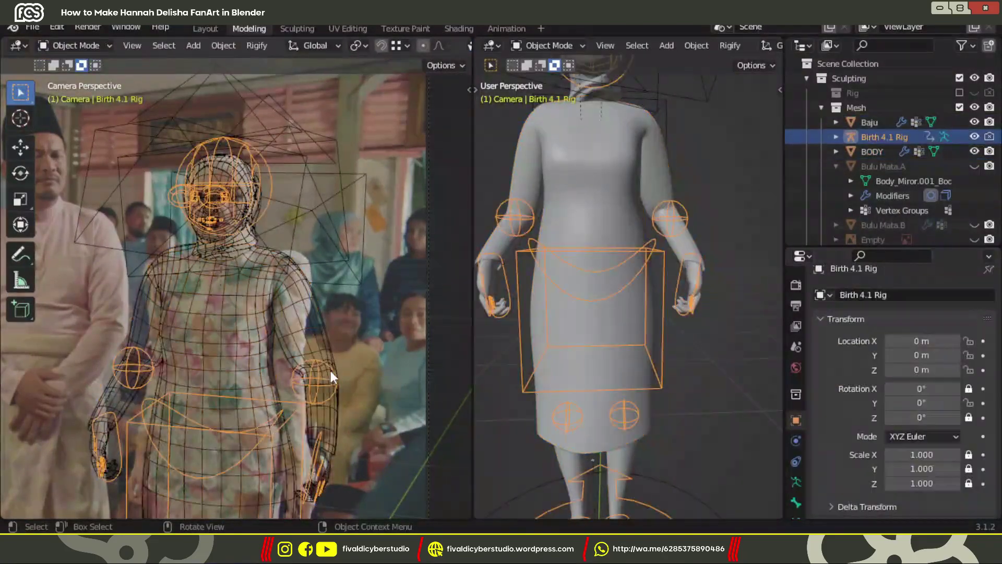
{"action": "left_click", "coordinate": [467, 92]}
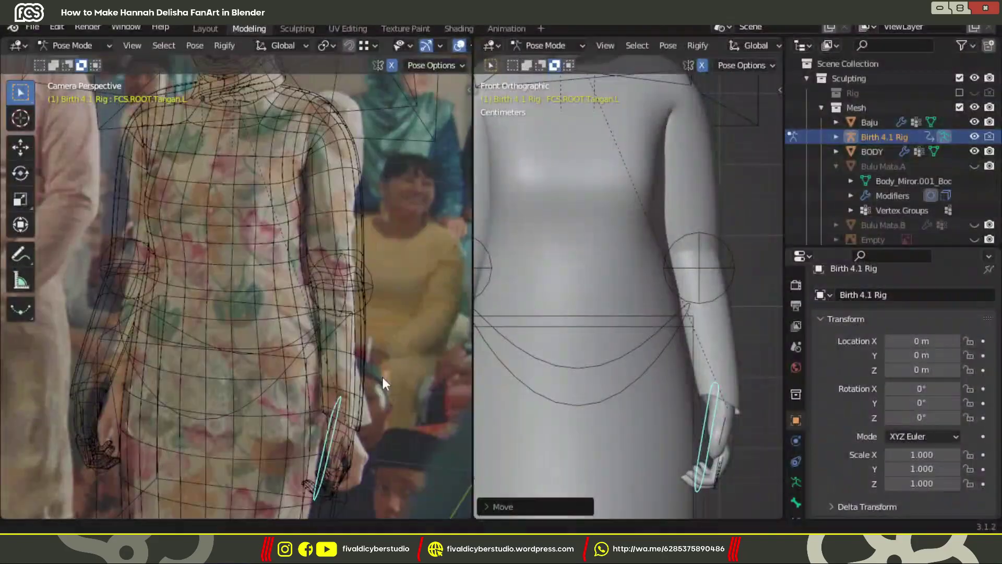
Move the right elbow pole along global Y and reposition the left hand control.
{"action": "left_click", "coordinate": [593, 292]}
{"action": "key", "text": "KP_3"}
{"action": "key", "text": "g"}
{"action": "key", "text": "y"}
{"action": "left_click", "coordinate": [703, 420]}
{"action": "middle_click_drag", "start_coordinate": [695, 417], "coordinate": [689, 313], "text": "shift"}
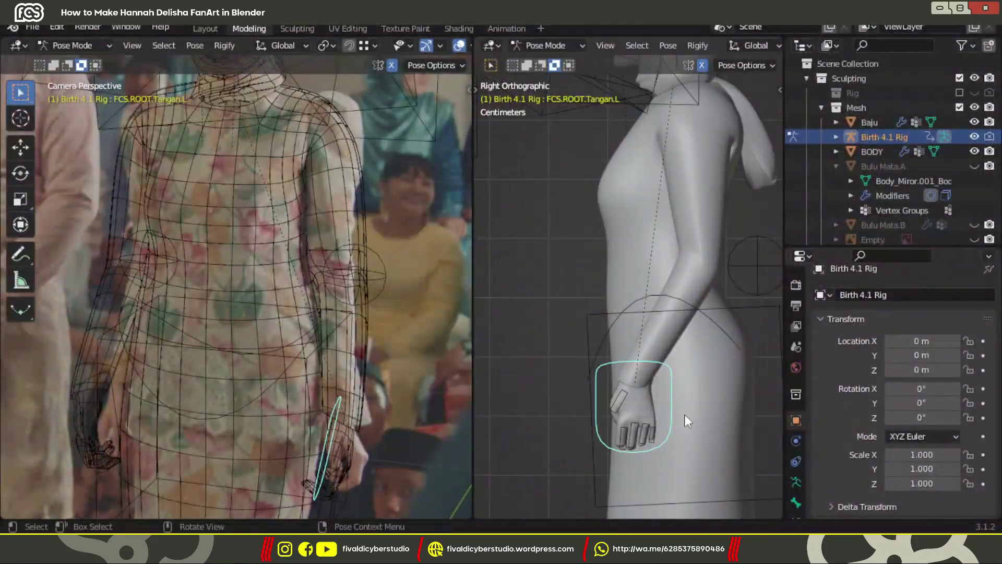
{"action": "key", "text": "g"}
{"action": "scroll", "coordinate": [773, 421], "scroll_direction": "down", "scroll_amount": 3}
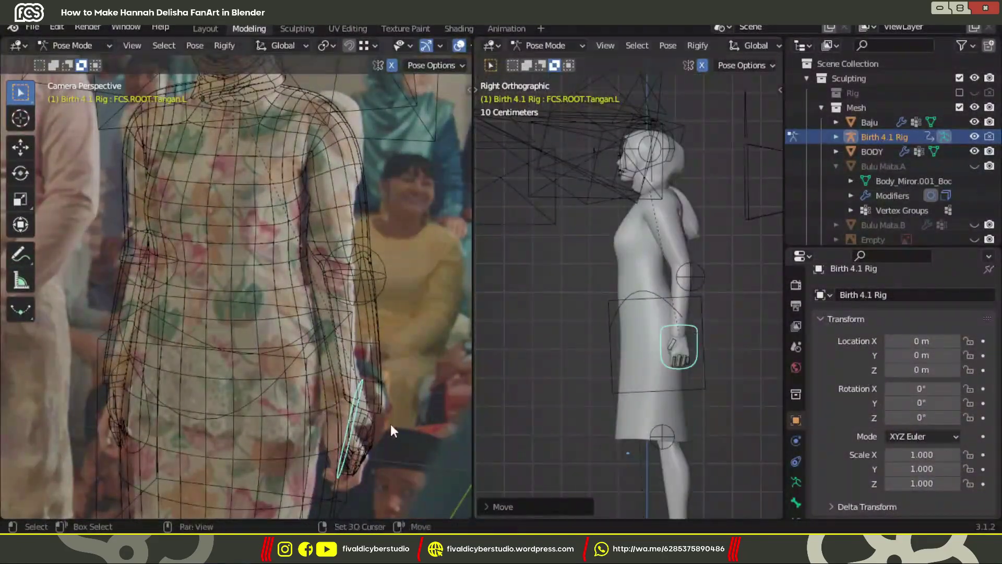
{"action": "scroll", "coordinate": [391, 424], "scroll_direction": "up", "scroll_amount": 3}
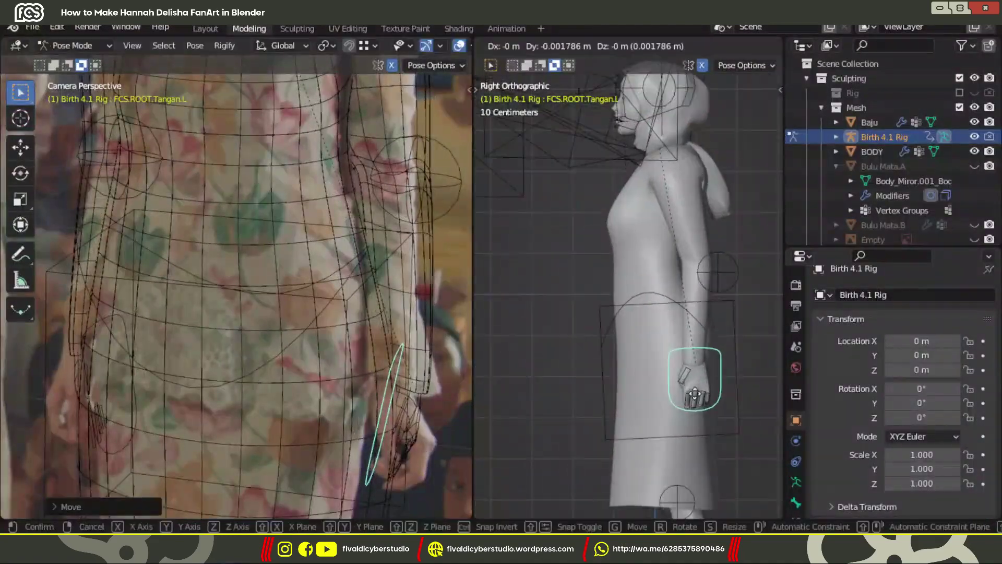
{"action": "left_click", "coordinate": [665, 397]}
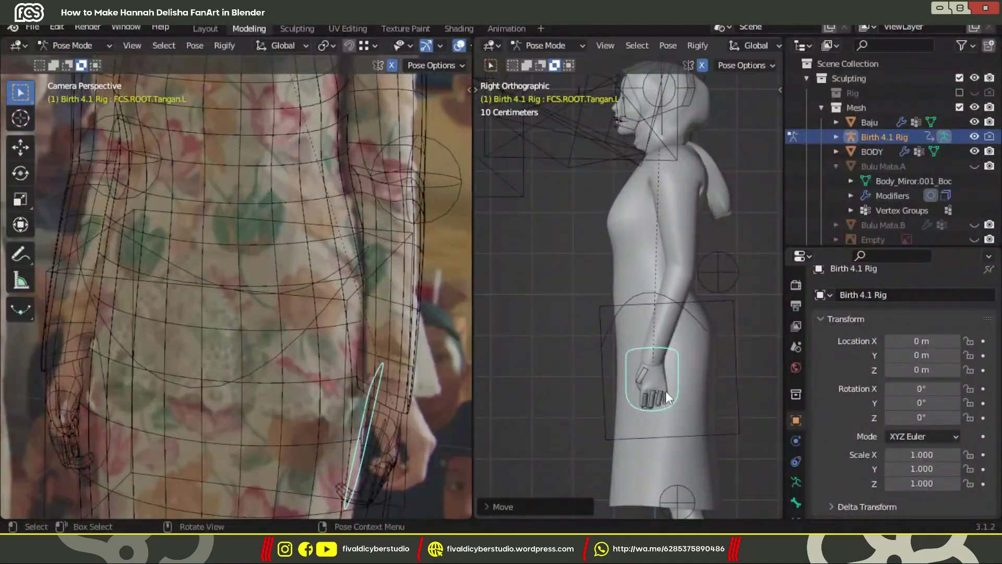
Rotate the left hand and move the left elbow pole to the reference, then select the Baju tunic.
{"action": "scroll", "coordinate": [397, 375], "scroll_direction": "up", "scroll_amount": 3}
{"action": "key", "text": "r"}
{"action": "key", "text": "r"}
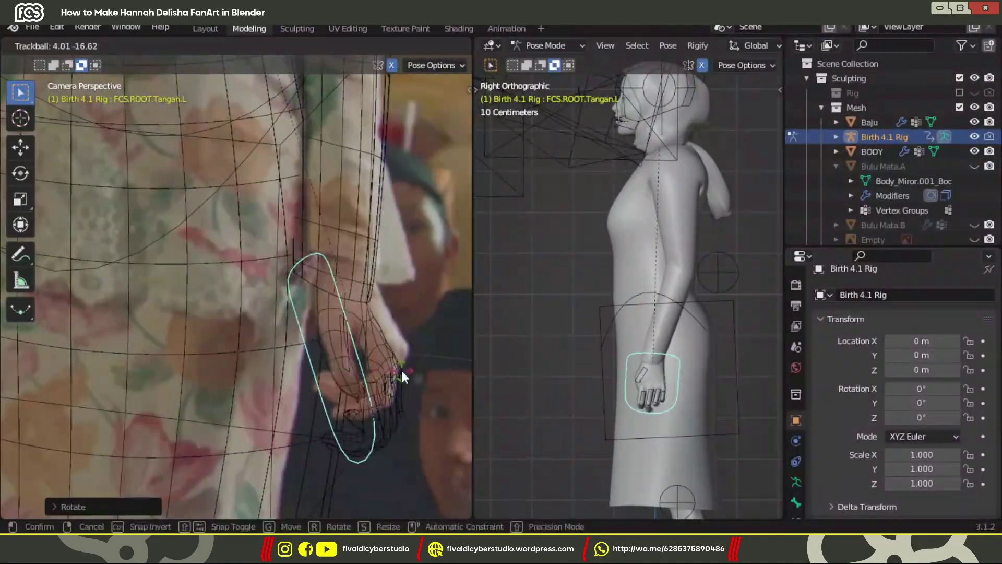
{"action": "left_click", "coordinate": [401, 368]}
{"action": "scroll", "coordinate": [401, 369], "scroll_direction": "down", "scroll_amount": 3}
{"action": "scroll", "coordinate": [413, 369], "scroll_direction": "up", "scroll_amount": 2}
{"action": "left_click", "coordinate": [407, 259]}
{"action": "key", "text": "g"}
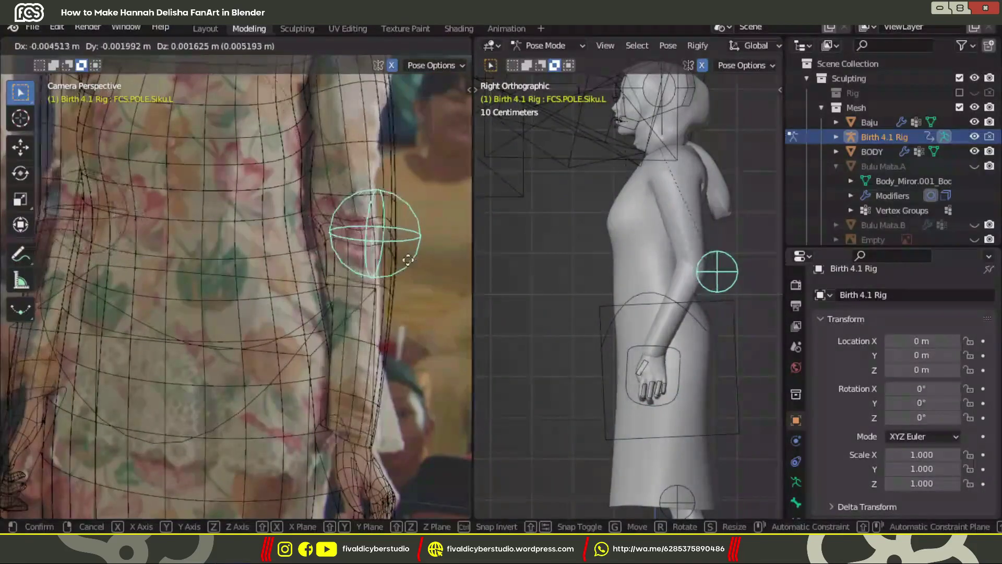
{"action": "left_click", "coordinate": [407, 259]}
{"action": "scroll", "coordinate": [396, 303], "scroll_direction": "down", "scroll_amount": 3}
{"action": "scroll", "coordinate": [397, 303], "scroll_direction": "up", "scroll_amount": 3}
{"action": "left_click", "coordinate": [869, 123]}
{"action": "left_click", "coordinate": [75, 46]}
Pull the tunic's shoulder outward and up with Elastic Deform, checking it close up.
{"action": "left_click", "coordinate": [78, 79]}
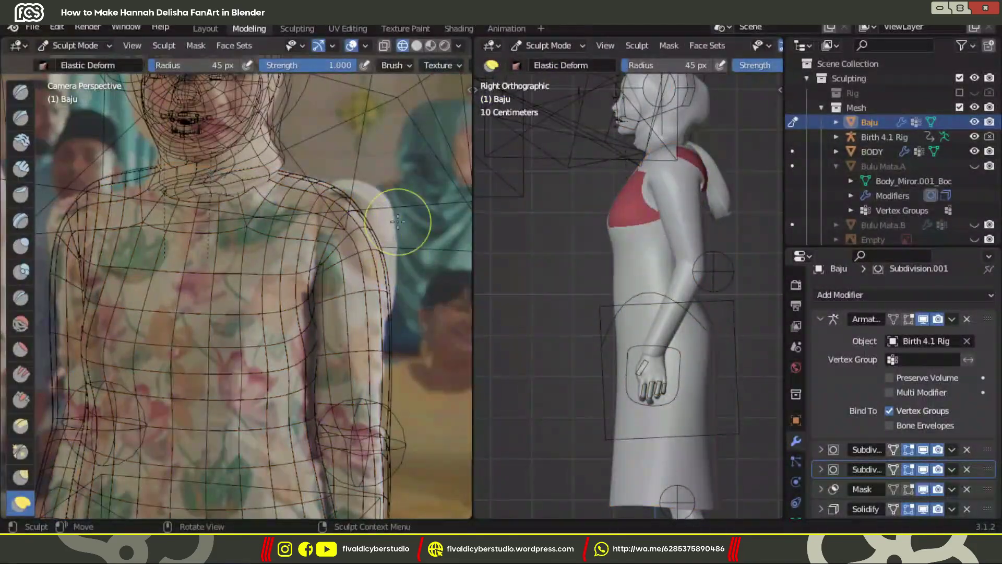
{"action": "left_click_drag", "start_coordinate": [365, 227], "coordinate": [448, 188]}
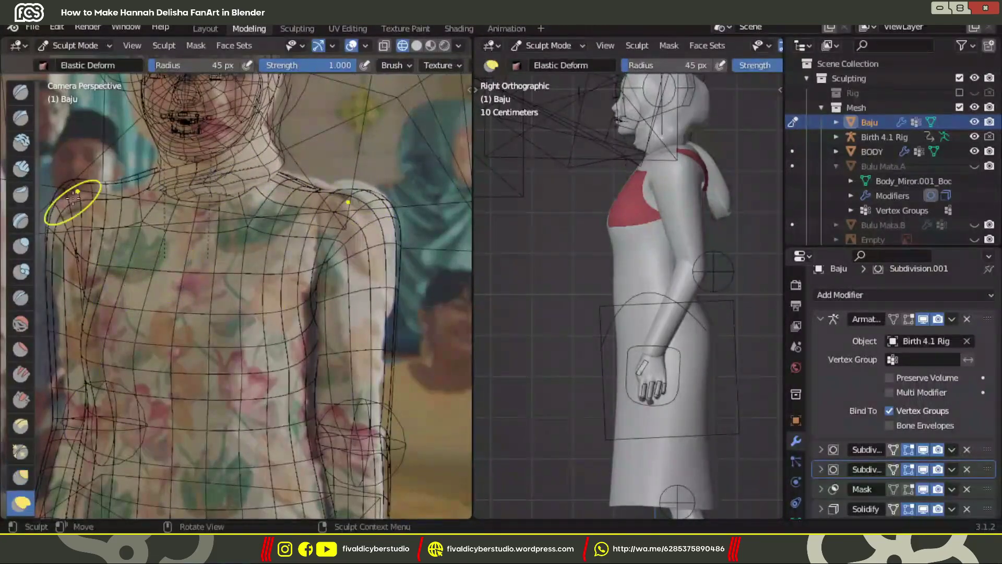
{"action": "scroll", "coordinate": [361, 209], "scroll_direction": "down", "scroll_amount": 5}
{"action": "middle_click_drag", "start_coordinate": [548, 224], "coordinate": [698, 242]}
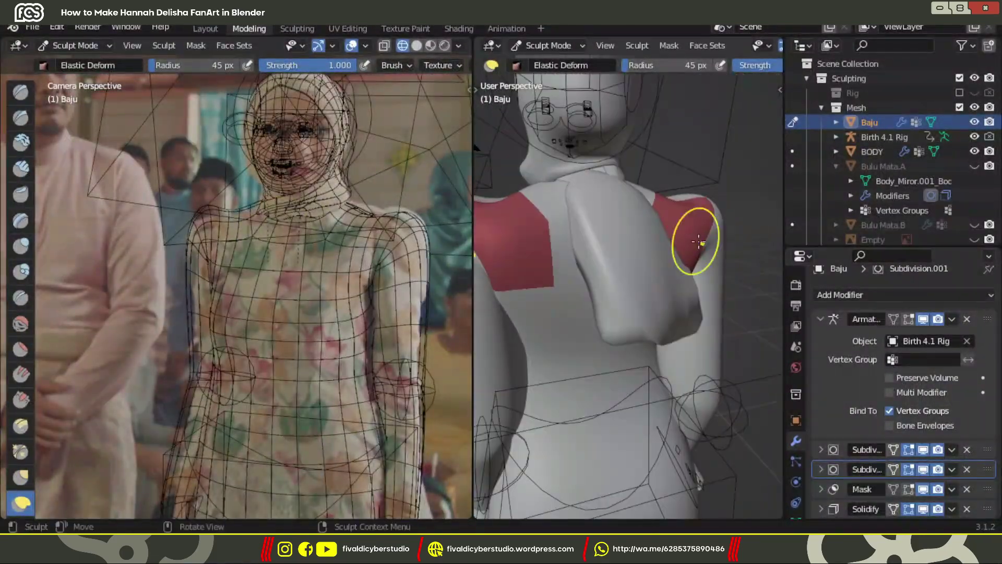
{"action": "scroll", "coordinate": [698, 242], "scroll_direction": "down", "scroll_amount": 2}
{"action": "scroll", "coordinate": [302, 191], "scroll_direction": "up", "scroll_amount": 5}
{"action": "scroll", "coordinate": [365, 169], "scroll_direction": "down", "scroll_amount": 5}
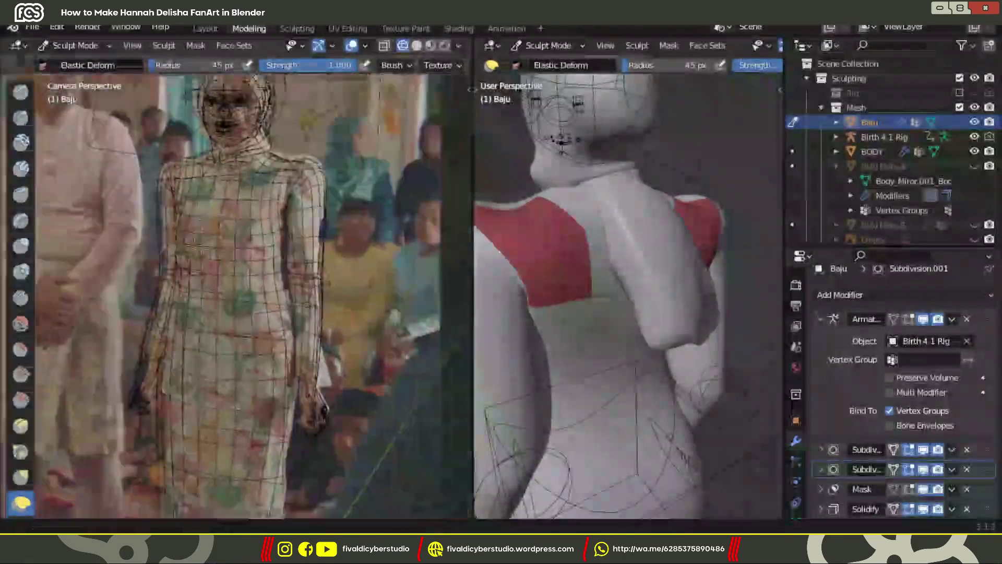
{"action": "scroll", "coordinate": [388, 252], "scroll_direction": "up", "scroll_amount": 5}
{"action": "scroll", "coordinate": [56, 292], "scroll_direction": "down", "scroll_amount": 3}
{"action": "scroll", "coordinate": [418, 169], "scroll_direction": "up", "scroll_amount": 2}
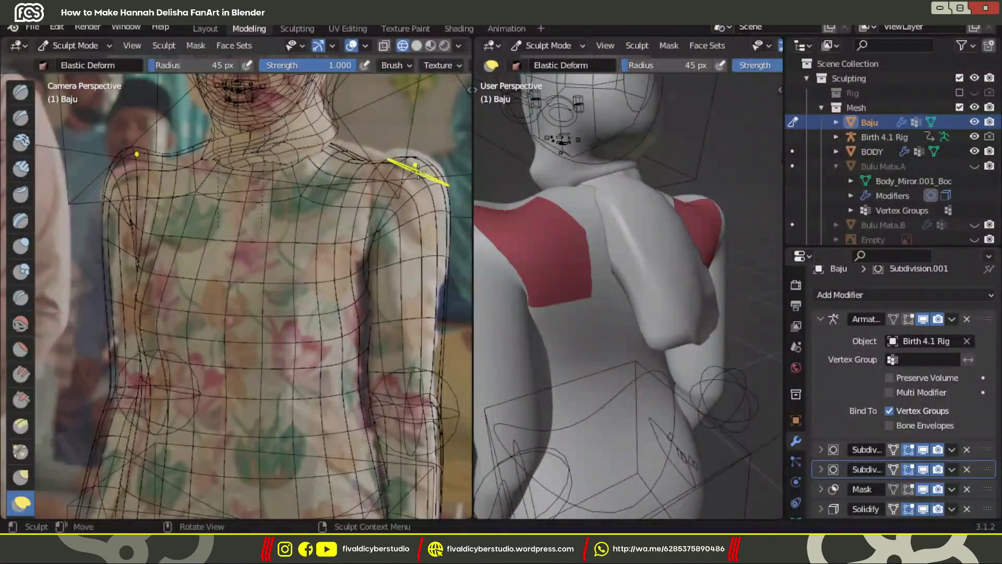
{"action": "scroll", "coordinate": [731, 329], "scroll_direction": "down", "scroll_amount": 5}
Save the file with Ctrl+S and set the left view to look through the scene camera.
{"action": "key", "text": "grave"}
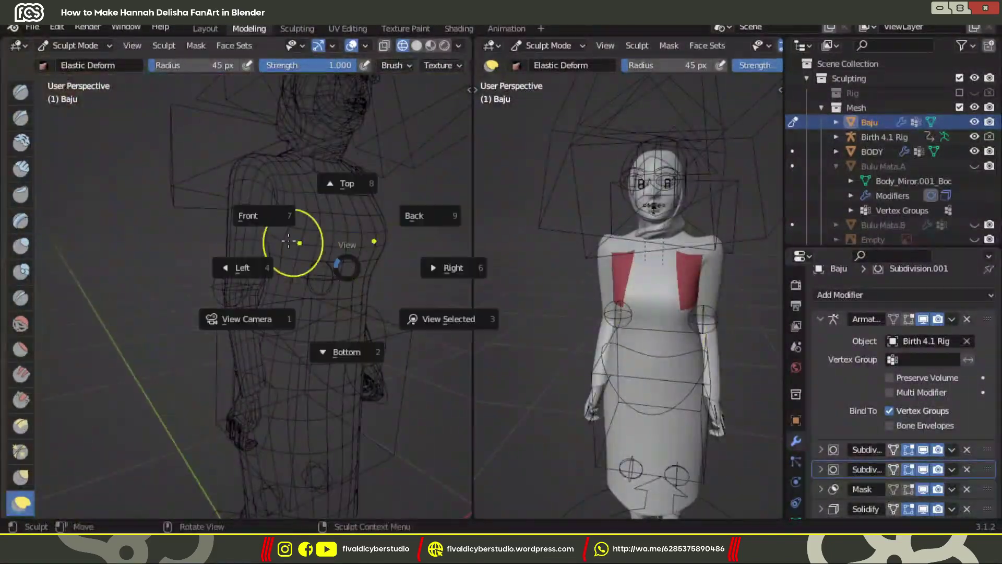
{"action": "key", "text": "ctrl+s"}
{"action": "key", "text": "grave"}
{"action": "left_click", "coordinate": [190, 331]}
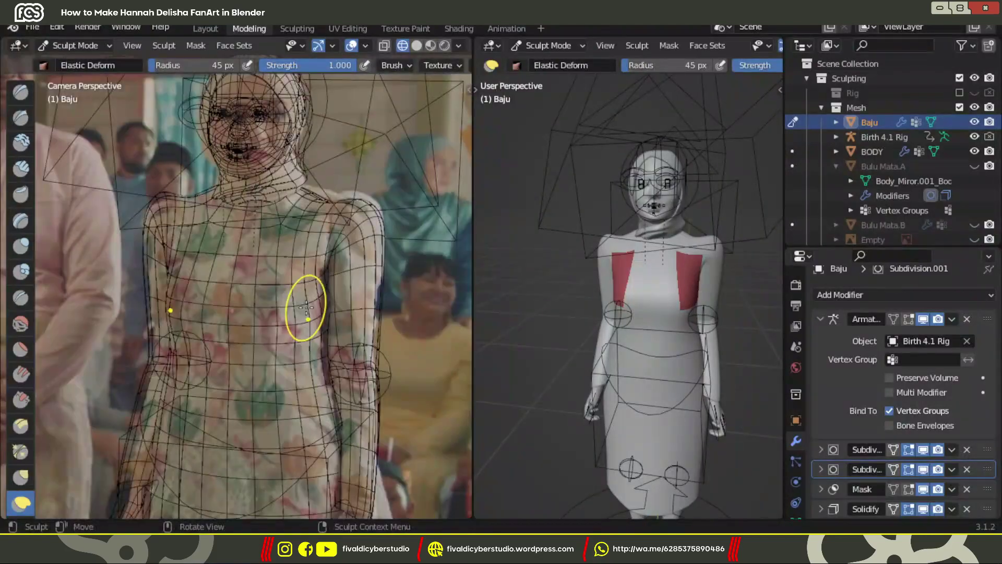
{"action": "scroll", "coordinate": [302, 313], "scroll_direction": "up", "scroll_amount": 5}
{"action": "scroll", "coordinate": [297, 381], "scroll_direction": "up", "scroll_amount": 4}
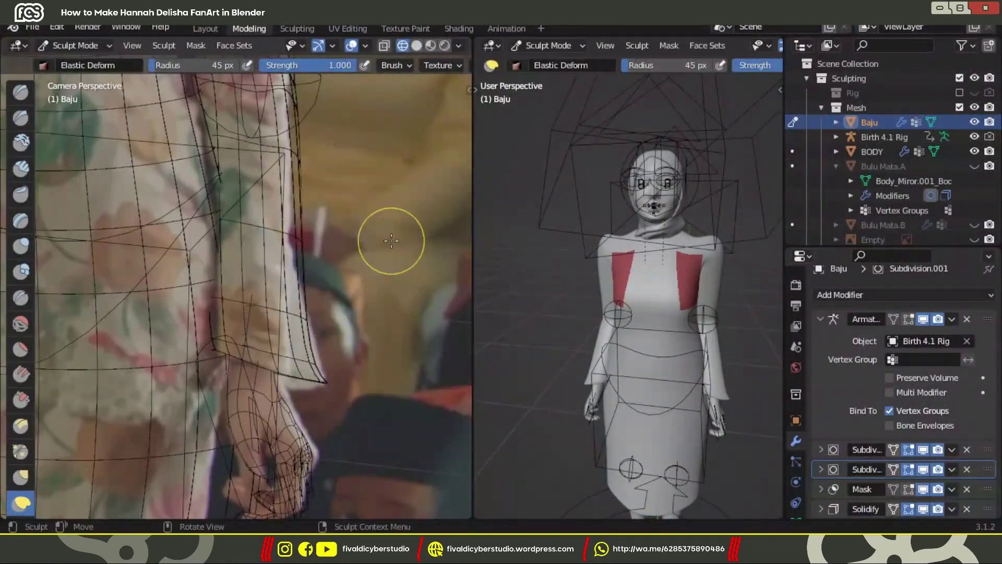
Turn the right view to the figure's side, widen the left view, and preview it in Rendered shading.
{"action": "middle_click_drag", "start_coordinate": [627, 314], "coordinate": [731, 313]}
{"action": "mouse_move", "coordinate": [473, 261]}
{"action": "left_mouse_down"}
{"action": "mouse_move", "coordinate": [633, 127]}
{"action": "mouse_move", "coordinate": [648, 126]}
{"action": "left_mouse_up"}
{"action": "key", "text": "ctrl+Tab"}
{"action": "key", "text": "z"}
{"action": "left_click", "coordinate": [291, 237]}
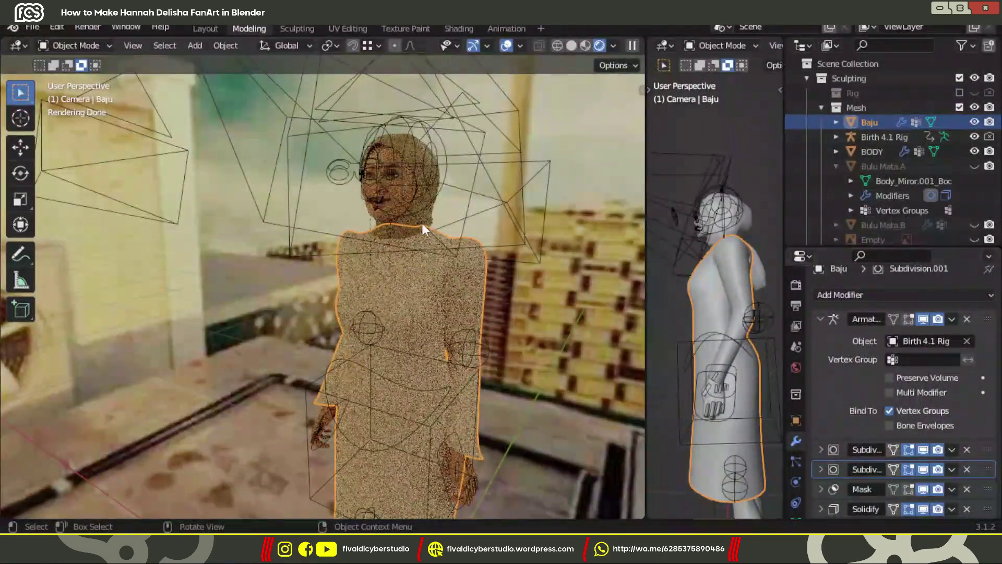
Remove the tunic's Mask and Subdivision.001 modifiers and view it through the scene camera.
{"action": "key", "text": "ctrl+x"}
{"action": "key", "text": "ctrl+x"}
{"action": "middle_click_drag", "start_coordinate": [432, 310], "coordinate": [428, 284]}
{"action": "scroll", "coordinate": [456, 274], "scroll_direction": "up", "scroll_amount": 3}
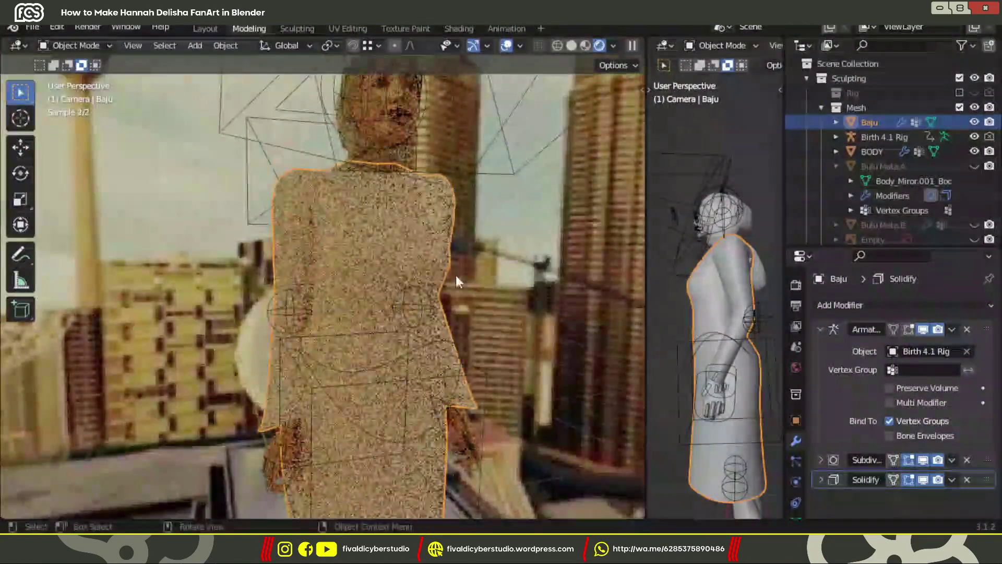
{"action": "key", "text": "grave"}
{"action": "left_click", "coordinate": [397, 313]}
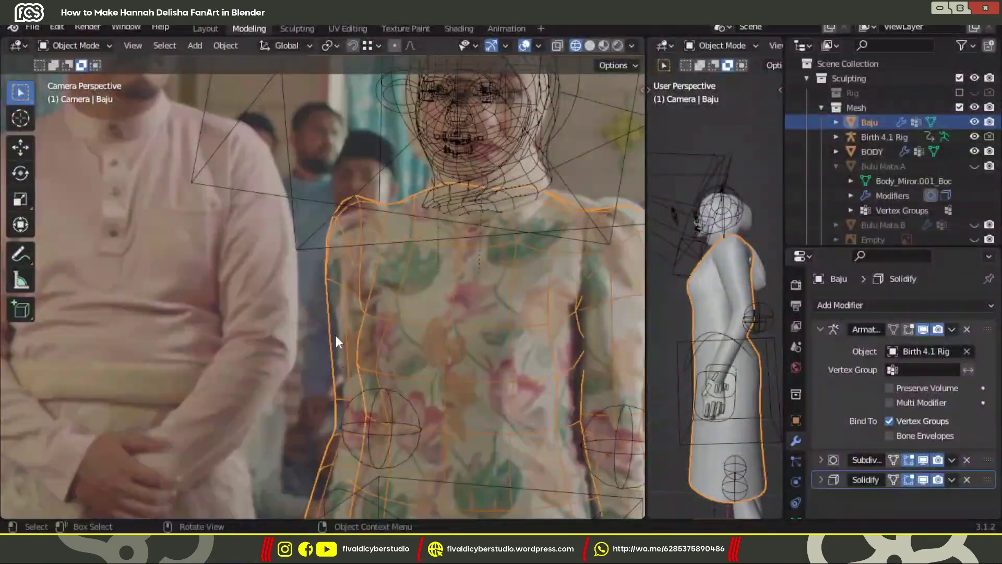
In Sculpt Mode, Elastic Deform the tunic's shoulders and neckline to fit the reference photo.
{"action": "key", "text": "ctrl+Tab"}
{"action": "scroll", "coordinate": [326, 360], "scroll_direction": "up", "scroll_amount": 2}
{"action": "scroll", "coordinate": [490, 392], "scroll_direction": "up", "scroll_amount": 2}
{"action": "scroll", "coordinate": [437, 390], "scroll_direction": "up", "scroll_amount": 2}
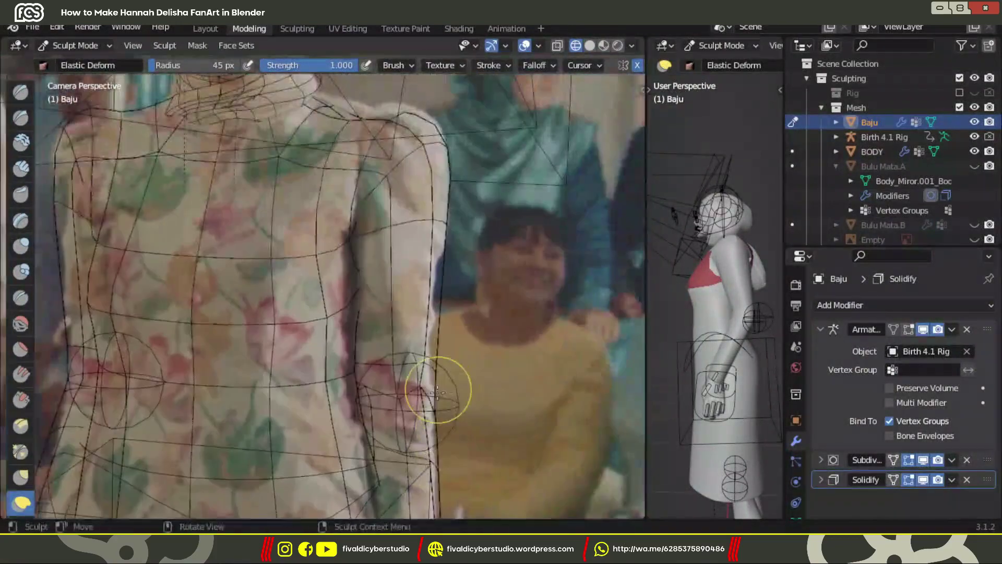
{"action": "scroll", "coordinate": [490, 286], "scroll_direction": "down", "scroll_amount": 2}
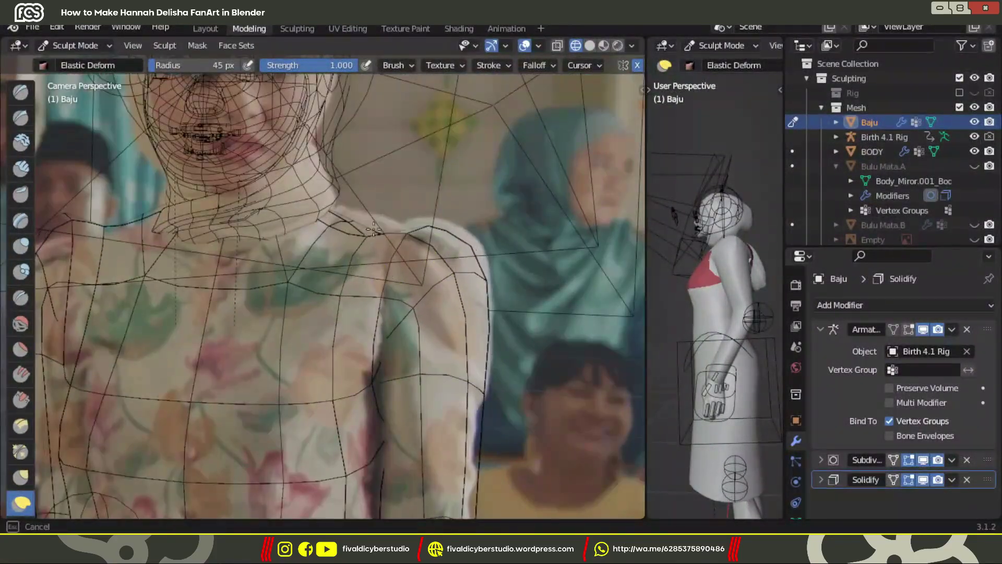
{"action": "left_click_drag", "start_coordinate": [374, 229], "coordinate": [482, 275]}
{"action": "left_click_drag", "start_coordinate": [213, 288], "coordinate": [354, 239]}
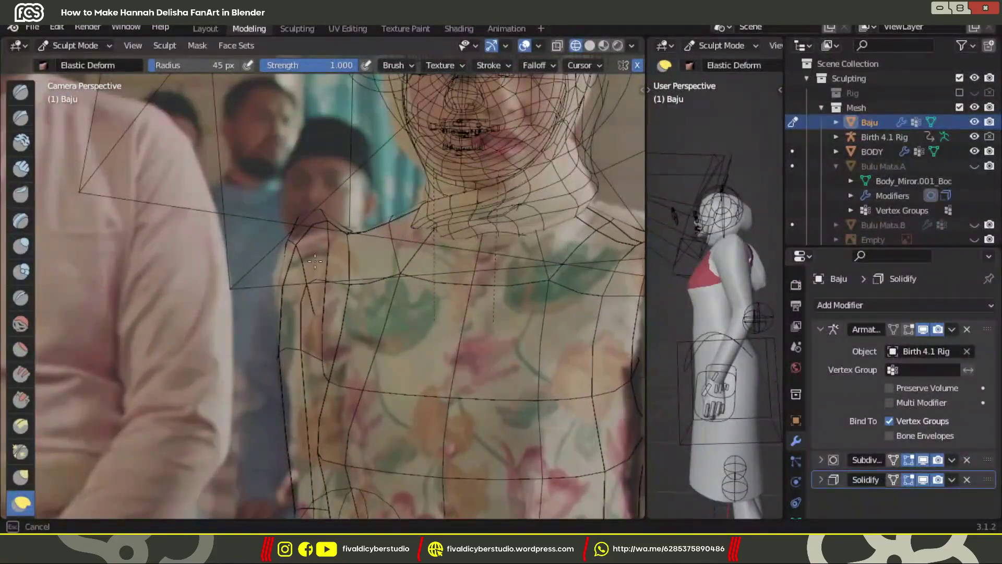
{"action": "scroll", "coordinate": [374, 384], "scroll_direction": "up", "scroll_amount": 2}
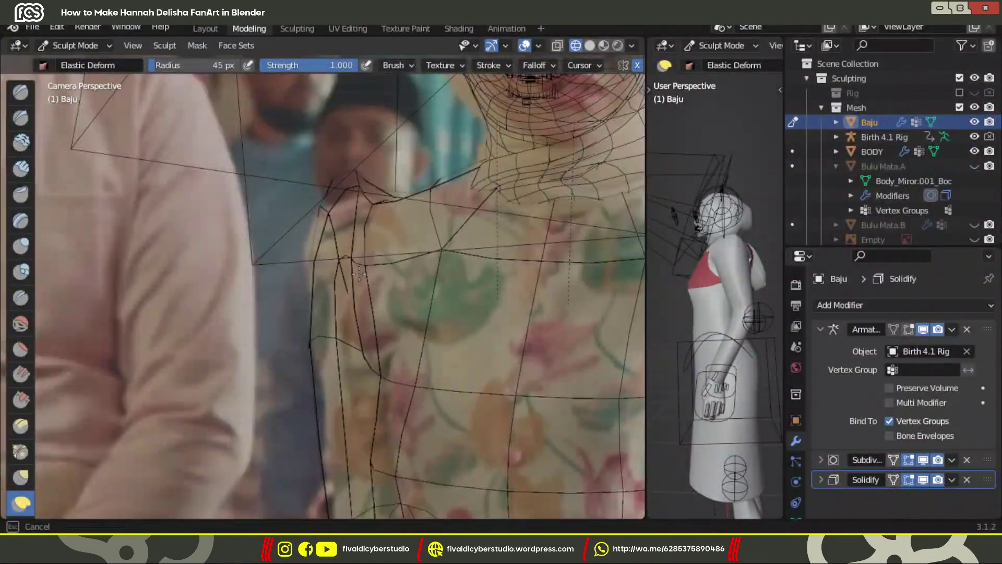
{"action": "scroll", "coordinate": [275, 254], "scroll_direction": "down", "scroll_amount": 5}
{"action": "mouse_move", "coordinate": [274, 254]}
{"action": "middle_mouse_down"}
{"action": "mouse_move", "coordinate": [346, 267]}
{"action": "mouse_move", "coordinate": [268, 308]}
{"action": "middle_mouse_up"}
{"action": "key", "text": "KP_0"}
Check the tunic against the back reference, then switch to the Left 2 side reference camera.
{"action": "scroll", "coordinate": [948, 162], "scroll_direction": "down", "scroll_amount": 5}
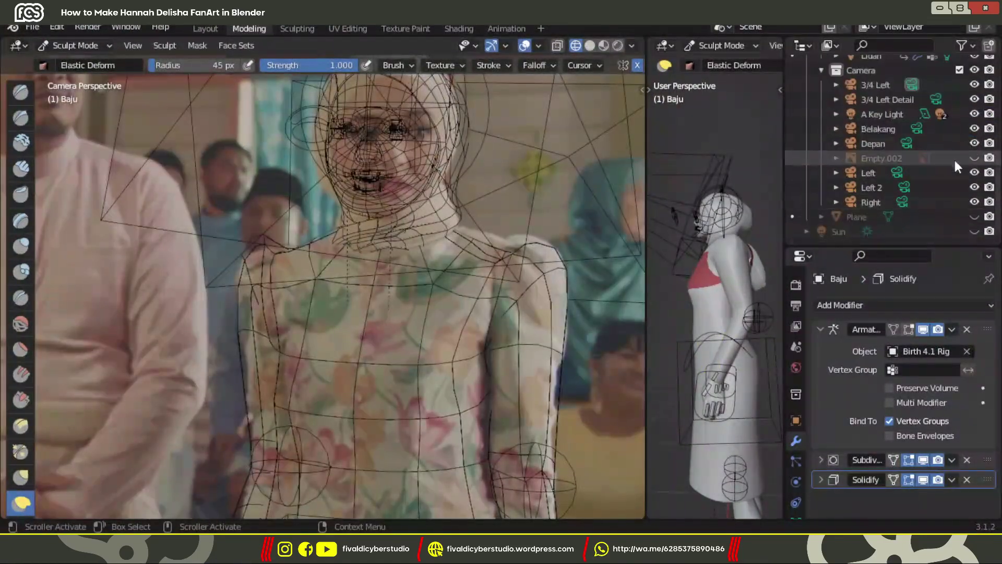
{"action": "scroll", "coordinate": [491, 214], "scroll_direction": "up", "scroll_amount": 3}
{"action": "scroll", "coordinate": [323, 259], "scroll_direction": "up", "scroll_amount": 2}
{"action": "scroll", "coordinate": [264, 351], "scroll_direction": "down", "scroll_amount": 1}
{"action": "scroll", "coordinate": [309, 195], "scroll_direction": "up", "scroll_amount": 2}
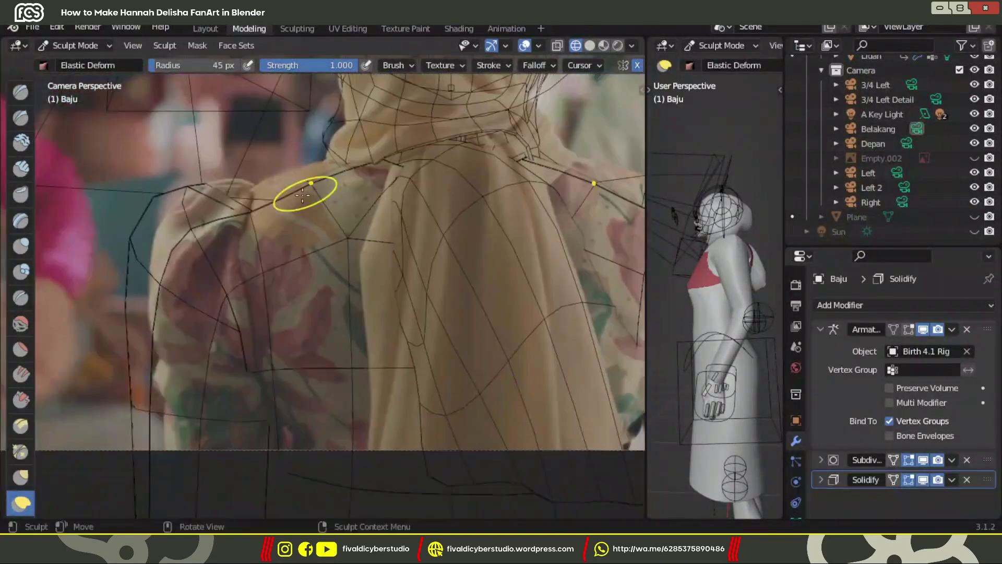
{"action": "scroll", "coordinate": [309, 194], "scroll_direction": "up", "scroll_amount": 1}
{"action": "scroll", "coordinate": [561, 312], "scroll_direction": "down", "scroll_amount": 2}
{"action": "scroll", "coordinate": [359, 376], "scroll_direction": "up", "scroll_amount": 2}
{"action": "scroll", "coordinate": [245, 241], "scroll_direction": "down", "scroll_amount": 1}
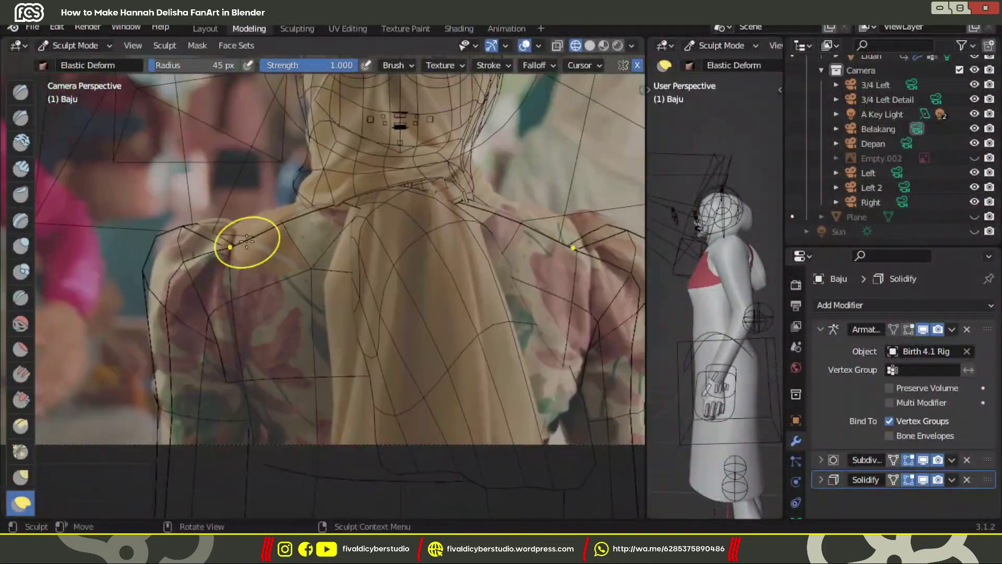
{"action": "scroll", "coordinate": [458, 167], "scroll_direction": "down", "scroll_amount": 2}
{"action": "scroll", "coordinate": [460, 367], "scroll_direction": "down", "scroll_amount": 1}
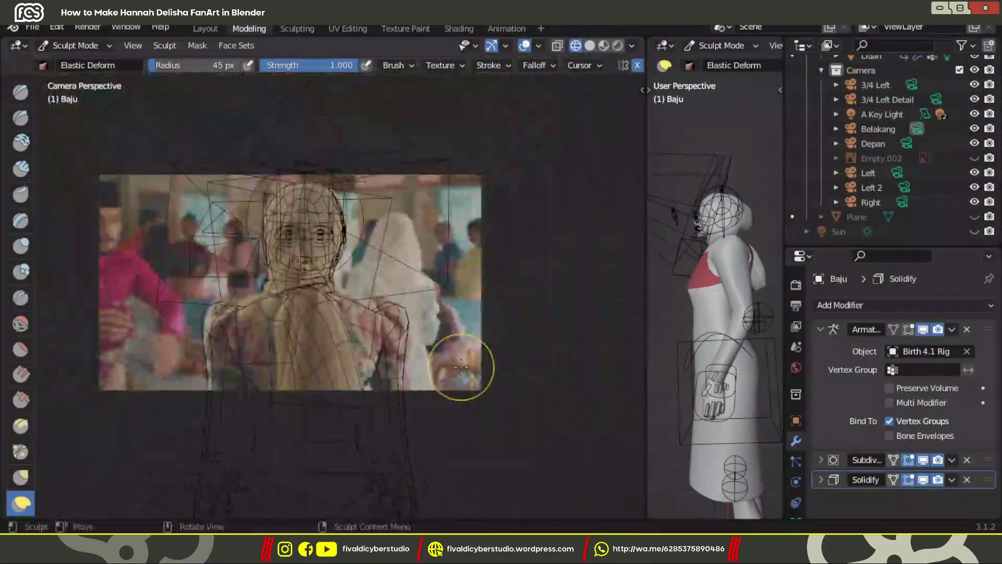
{"action": "scroll", "coordinate": [461, 367], "scroll_direction": "up", "scroll_amount": 2}
{"action": "left_click", "coordinate": [974, 173]}
{"action": "left_click", "coordinate": [974, 158]}
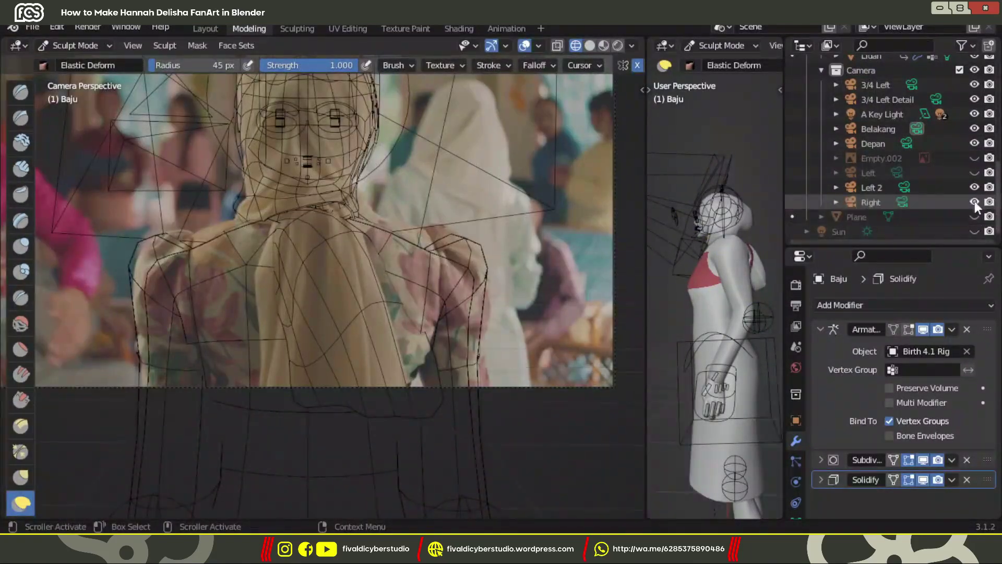
{"action": "left_click", "coordinate": [974, 173]}
{"action": "left_click", "coordinate": [897, 173]}
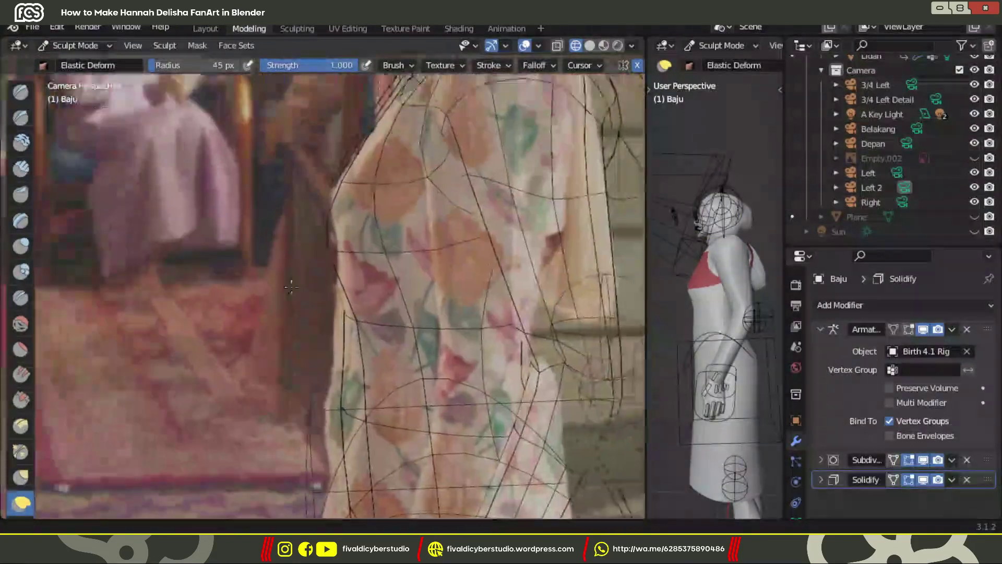
Review the tunic against the side reference and enter Edit Mode on its mesh.
{"action": "scroll", "coordinate": [291, 286], "scroll_direction": "up", "scroll_amount": 1}
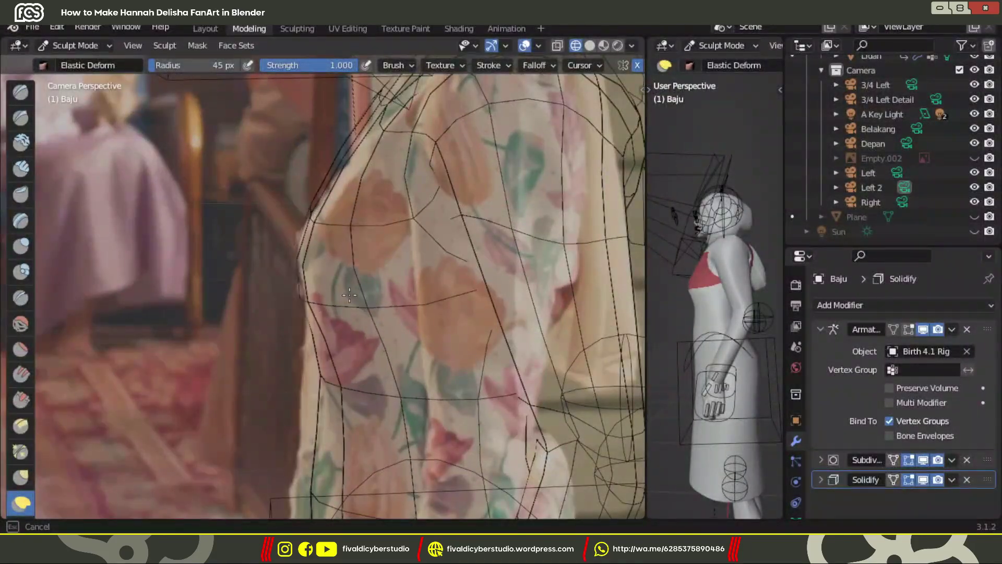
{"action": "scroll", "coordinate": [350, 313], "scroll_direction": "down", "scroll_amount": 2}
{"action": "scroll", "coordinate": [366, 313], "scroll_direction": "up", "scroll_amount": 1}
{"action": "scroll", "coordinate": [442, 299], "scroll_direction": "down", "scroll_amount": 2}
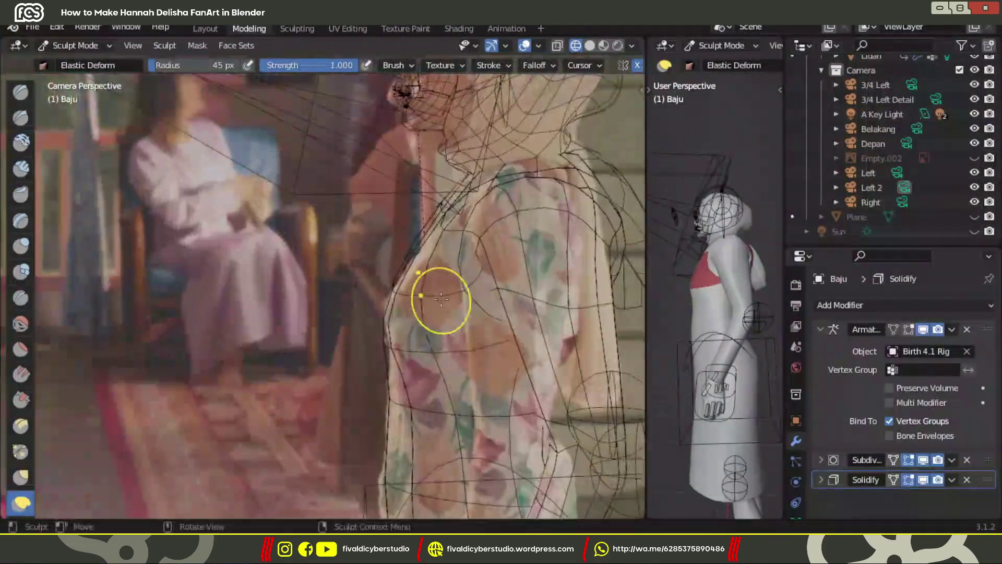
{"action": "scroll", "coordinate": [456, 334], "scroll_direction": "up", "scroll_amount": 1}
{"action": "key", "text": "Tab"}
Show the tunic from the front in Solid shading and orbit around its upper body.
{"action": "key", "text": "KP_1"}
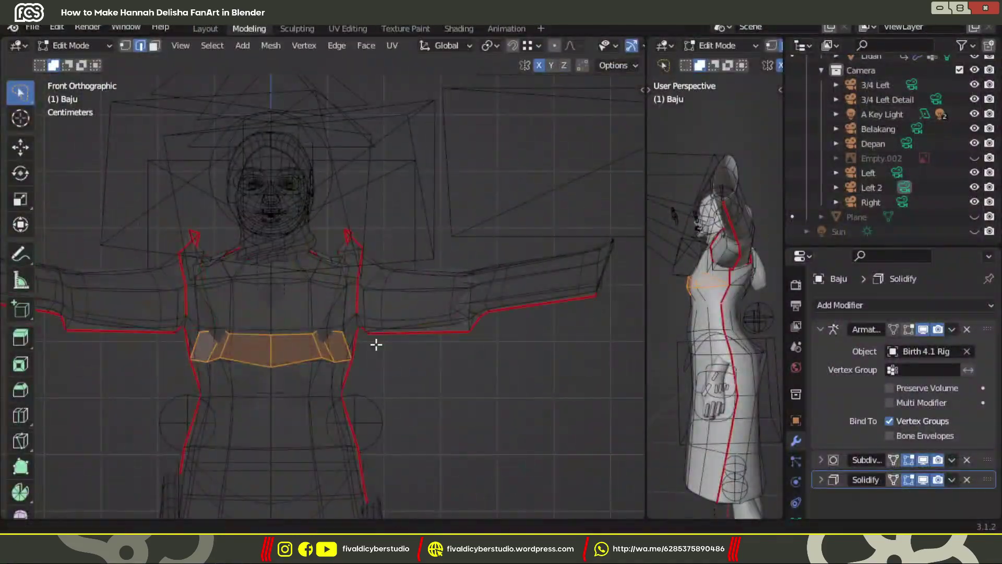
{"action": "scroll", "coordinate": [379, 221], "scroll_direction": "up", "scroll_amount": 2}
{"action": "key", "text": "z"}
{"action": "left_click", "coordinate": [496, 241]}
{"action": "mouse_move", "coordinate": [496, 240]}
{"action": "middle_mouse_down"}
{"action": "mouse_move", "coordinate": [380, 264]}
{"action": "mouse_move", "coordinate": [503, 324]}
{"action": "mouse_move", "coordinate": [421, 277]}
{"action": "mouse_move", "coordinate": [430, 302]}
{"action": "mouse_move", "coordinate": [356, 290]}
{"action": "middle_mouse_up"}
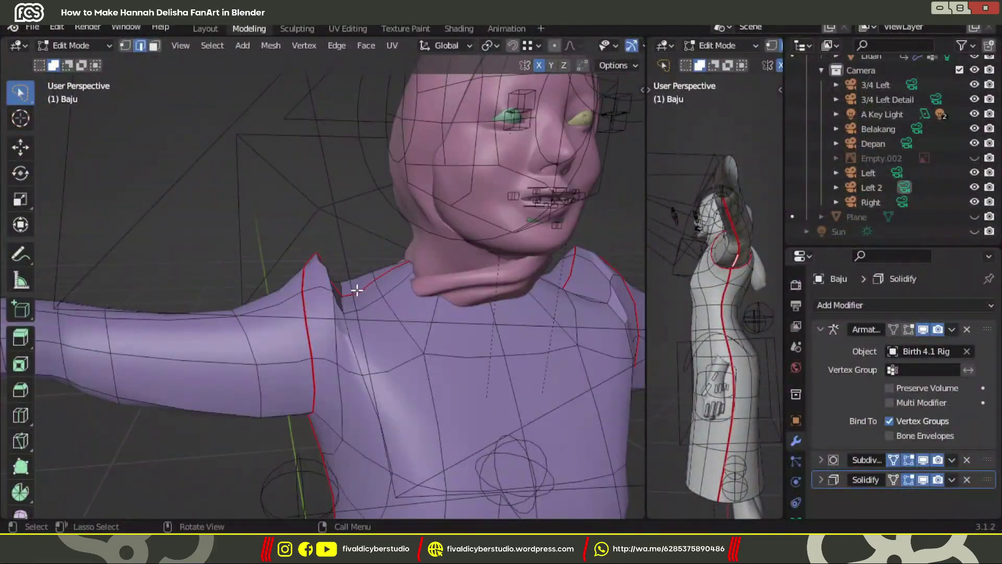
{"action": "scroll", "coordinate": [356, 290], "scroll_direction": "down", "scroll_amount": 5}
{"action": "mouse_move", "coordinate": [325, 250]}
{"action": "middle_mouse_down"}
{"action": "mouse_move", "coordinate": [107, 62]}
{"action": "mouse_move", "coordinate": [438, 315]}
{"action": "mouse_move", "coordinate": [387, 360]}
{"action": "middle_mouse_up"}
Leave Edit Mode, view through the camera, and widen the right 3D view.
{"action": "key", "text": "Tab"}
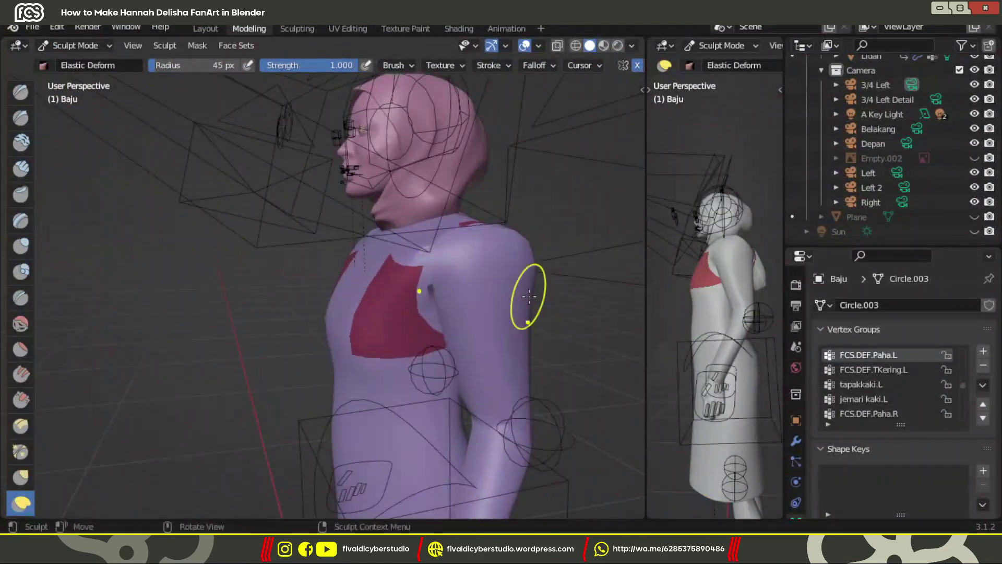
{"action": "key", "text": "KP_0"}
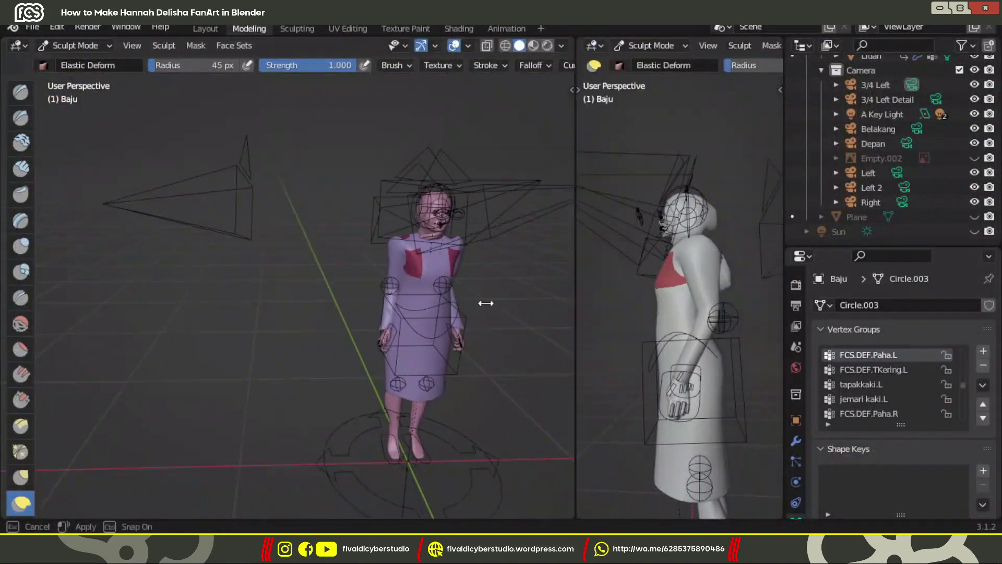
{"action": "left_click_drag", "start_coordinate": [486, 299], "coordinate": [302, 292]}
{"action": "left_click", "coordinate": [322, 45]}
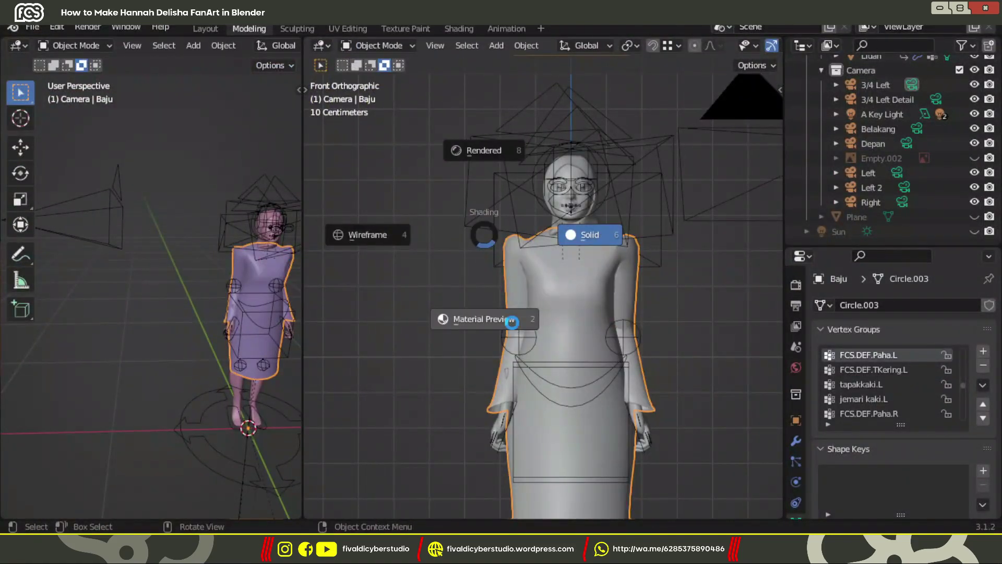
Switch the right view to Rendered shading and hide all cameras in the Camera collection.
{"action": "left_click", "coordinate": [512, 324]}
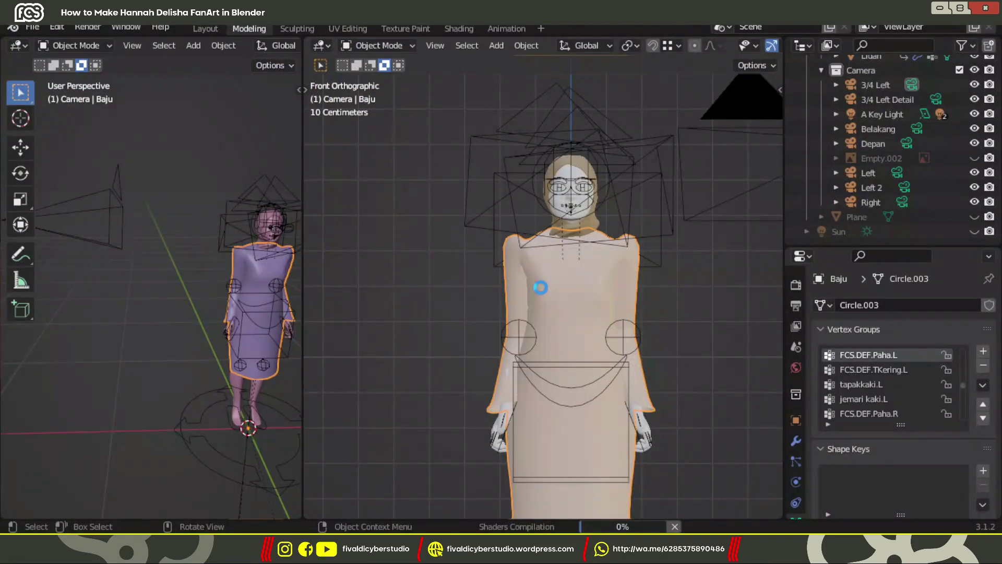
{"action": "middle_click_drag", "start_coordinate": [540, 287], "coordinate": [541, 288]}
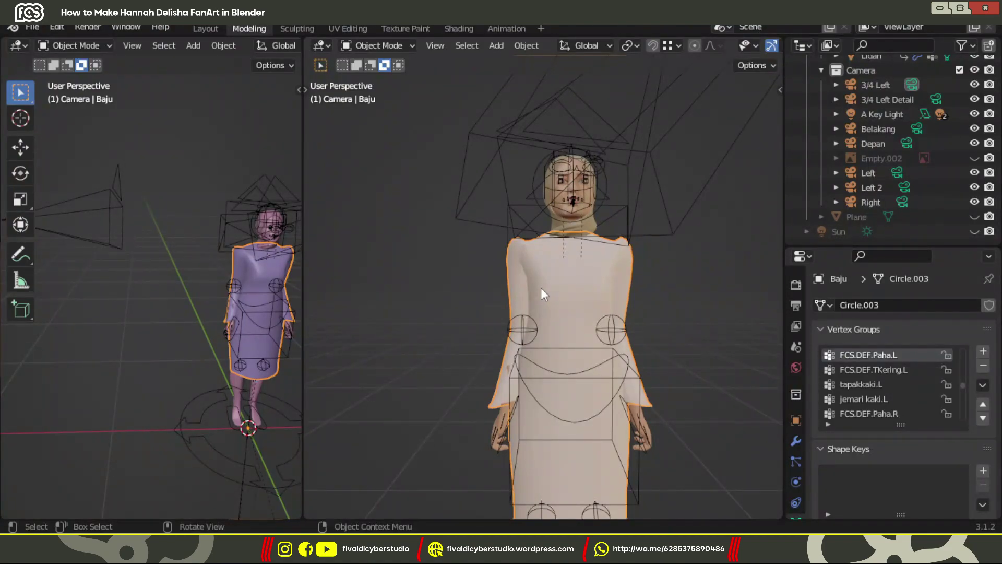
{"action": "key", "text": "z"}
{"action": "left_click", "coordinate": [630, 147]}
{"action": "left_click", "coordinate": [975, 84]}
{"action": "left_click_drag", "start_coordinate": [974, 99], "coordinate": [974, 202]}
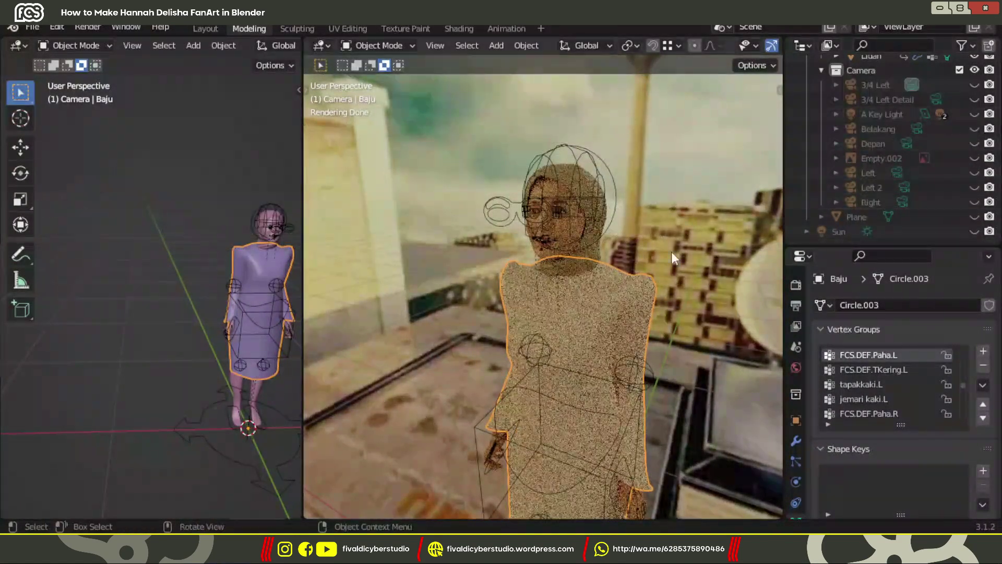
Raise Viewport Max Samples to 10 and render the left view as well.
{"action": "left_click", "coordinate": [659, 295]}
{"action": "left_click", "coordinate": [795, 285]}
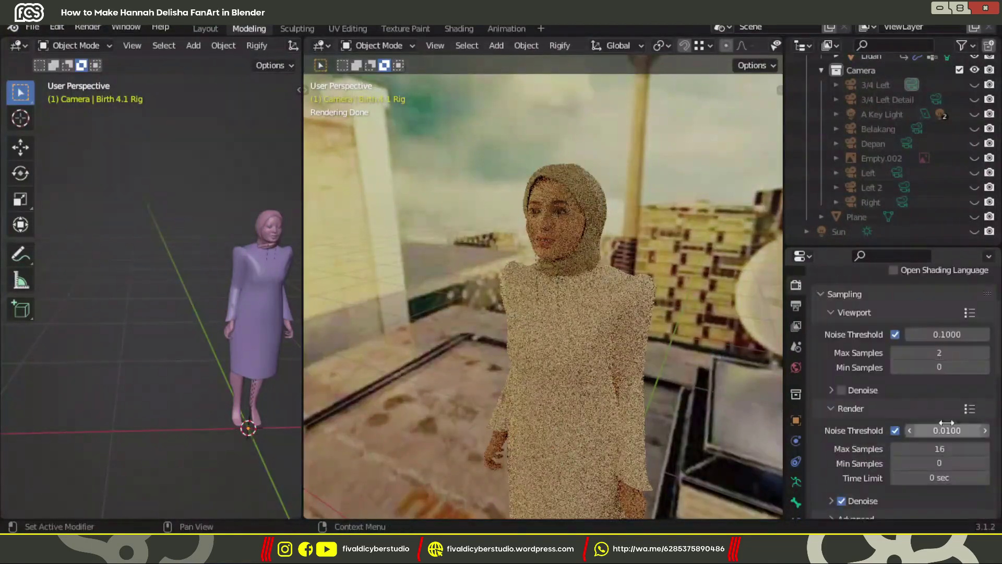
{"action": "key", "text": "z"}
{"action": "left_click", "coordinate": [226, 334]}
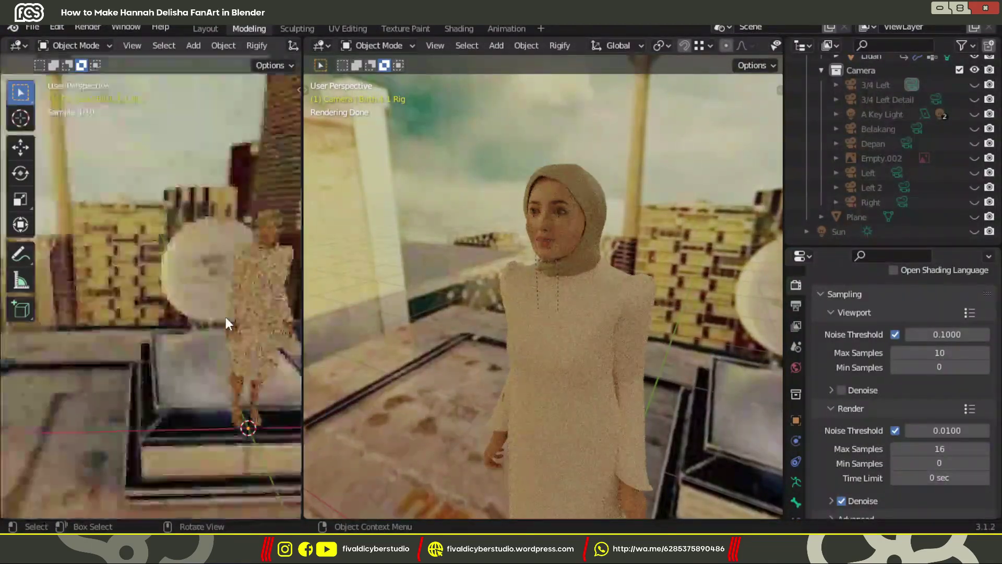
{"action": "scroll", "coordinate": [99, 348], "scroll_direction": "up", "scroll_amount": 5}
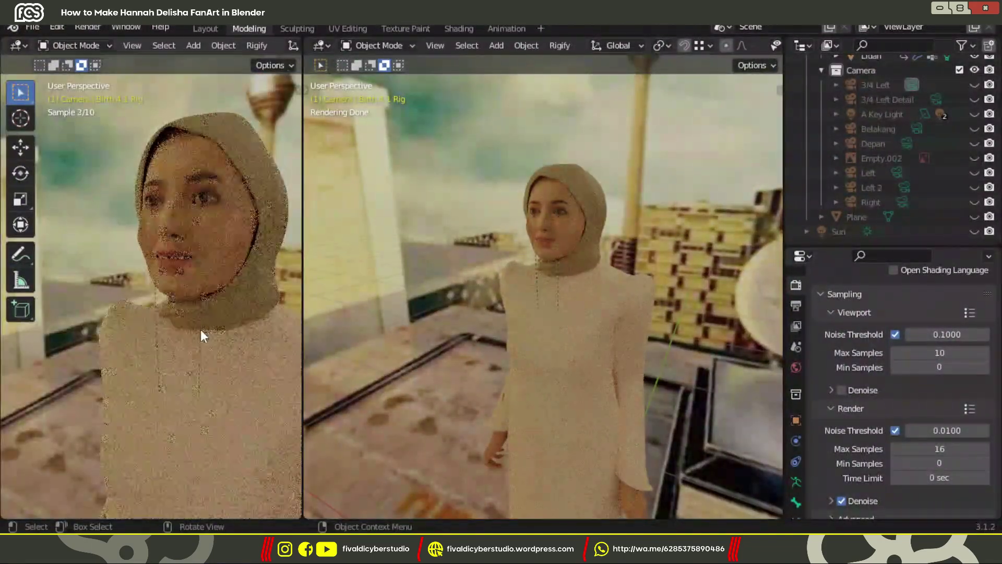